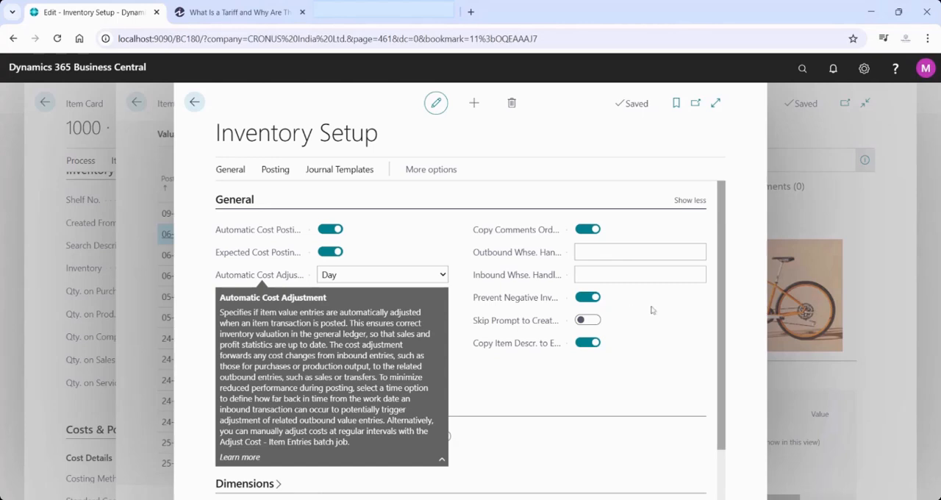
Search for "item cost" and bookmark the Adjust Cost - Item Entries task
left_click(804, 72)
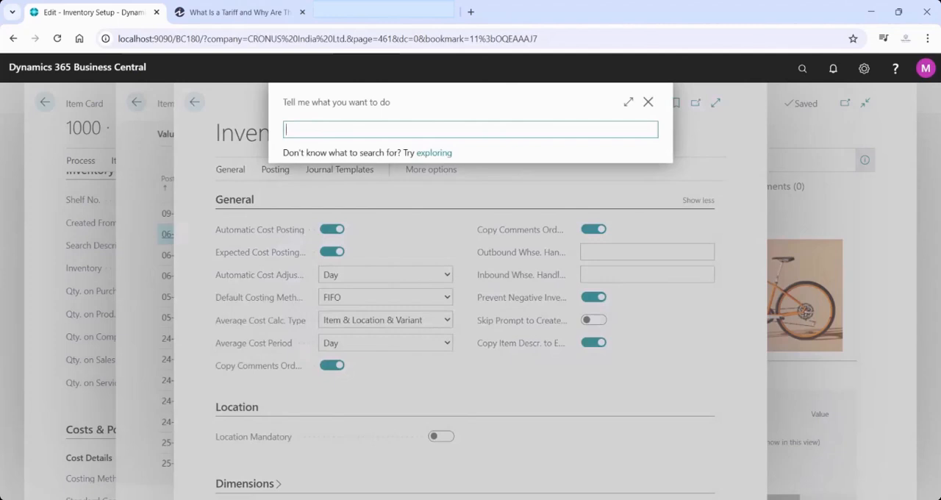
type("item cost")
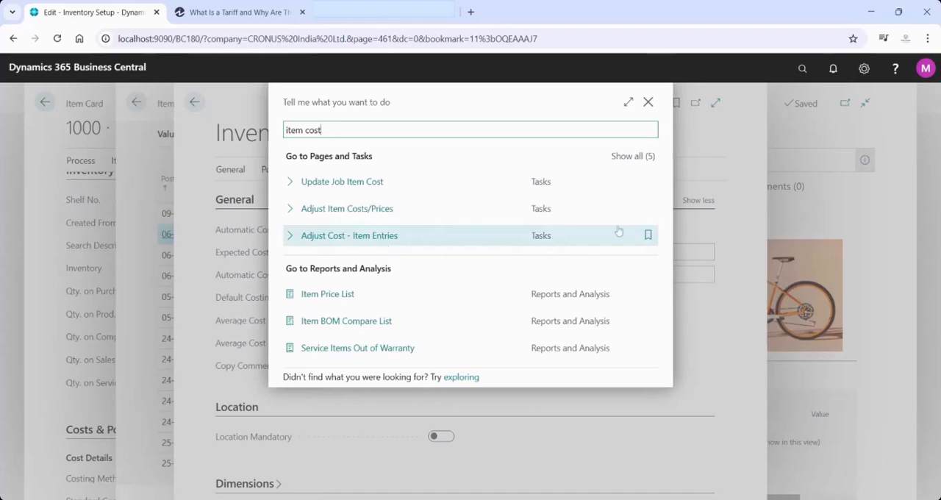
left_click(648, 236)
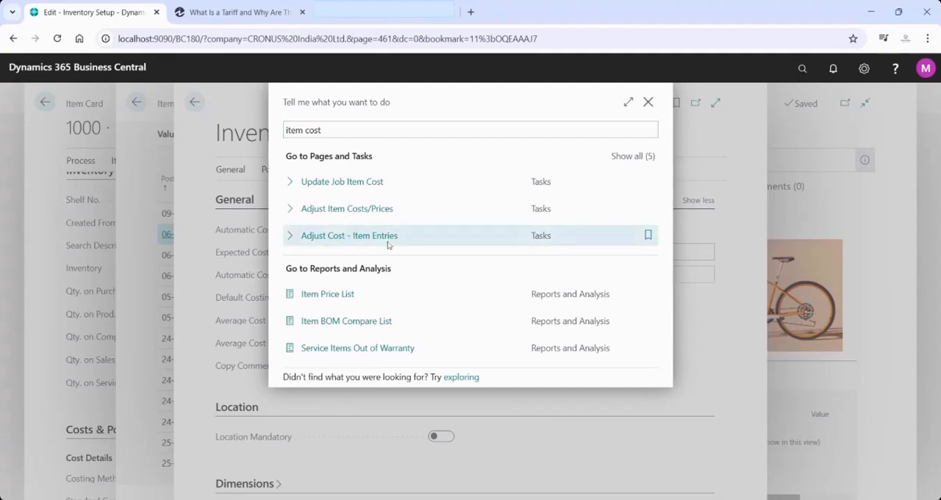
left_click(647, 236)
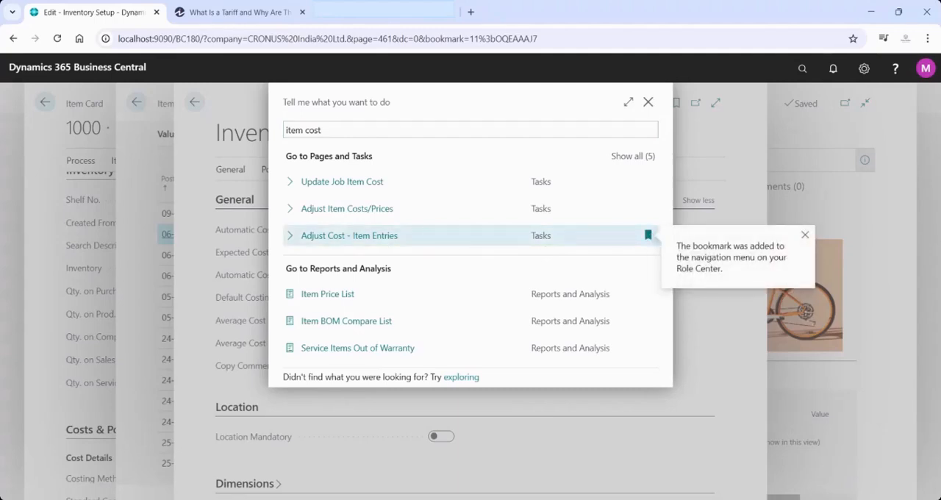
Run the Adjust Cost - Item Entries task with the item number filter set to 1000 and no item category filter
left_click(349, 236)
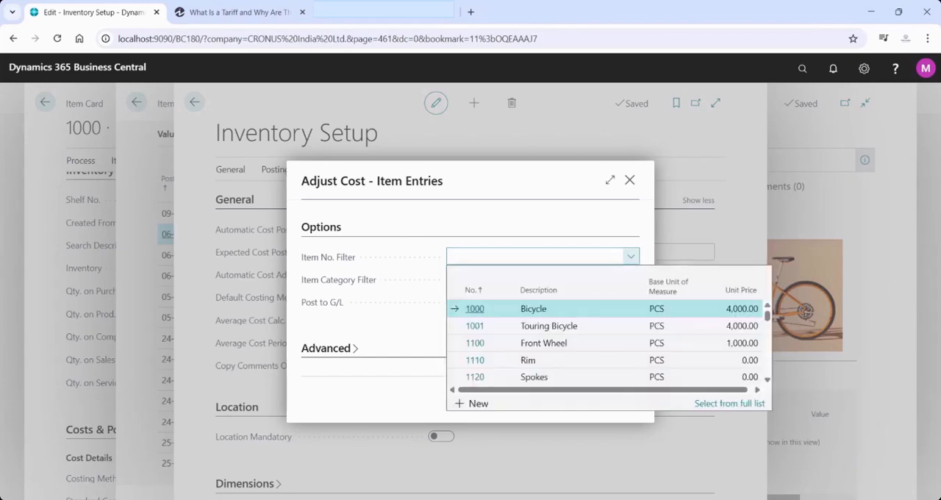
left_click(603, 309)
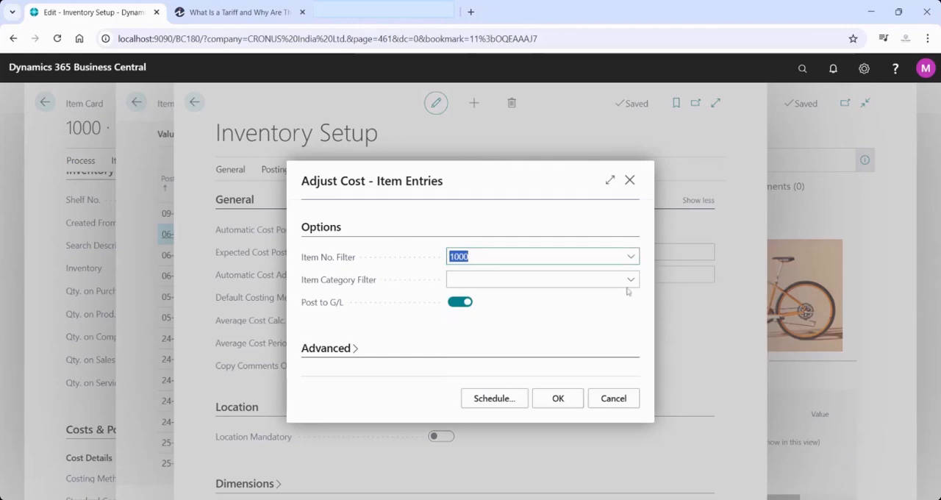
left_click(628, 287)
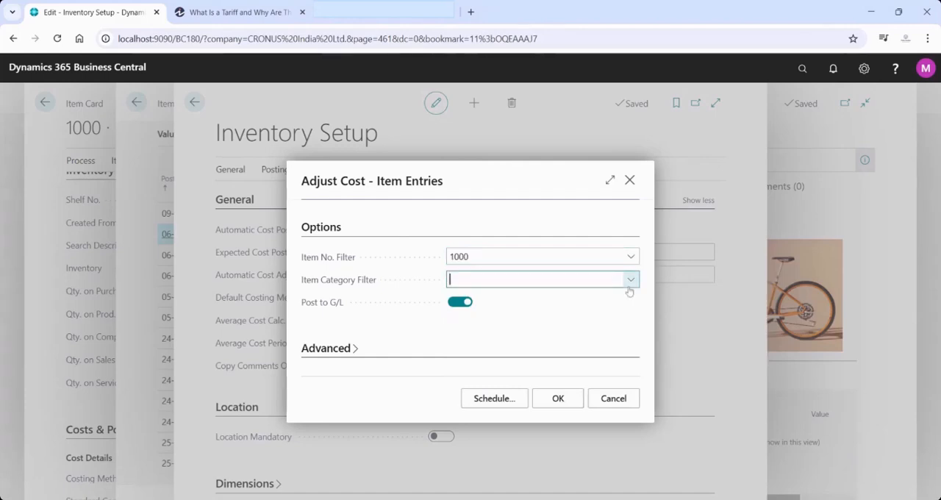
left_click(519, 220)
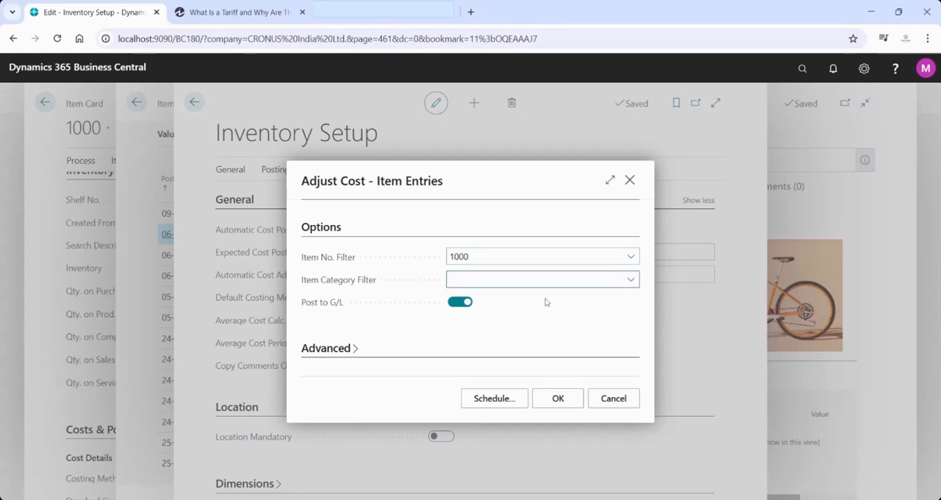
left_click(556, 404)
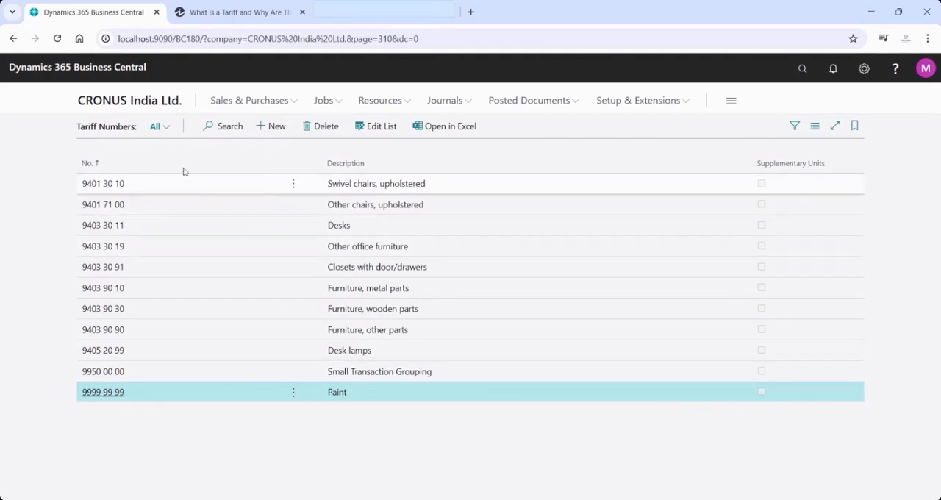
left_click(276, 126)
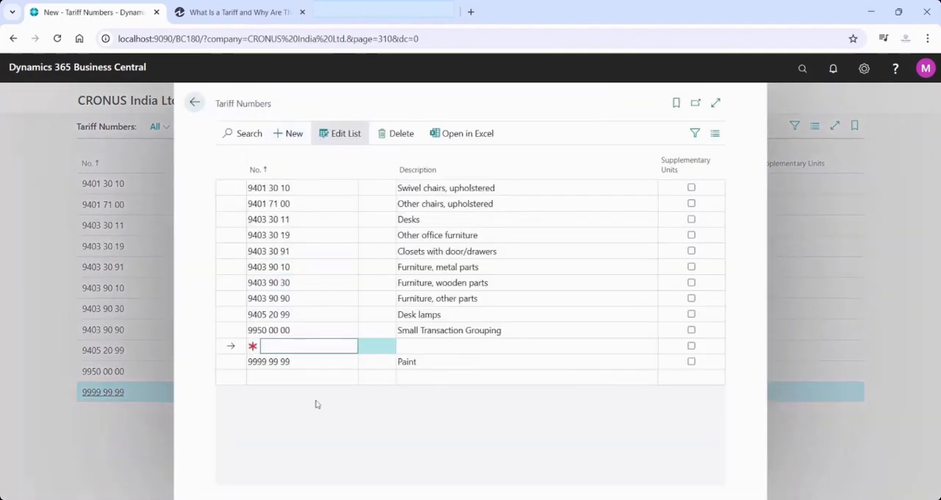
left_click(300, 382)
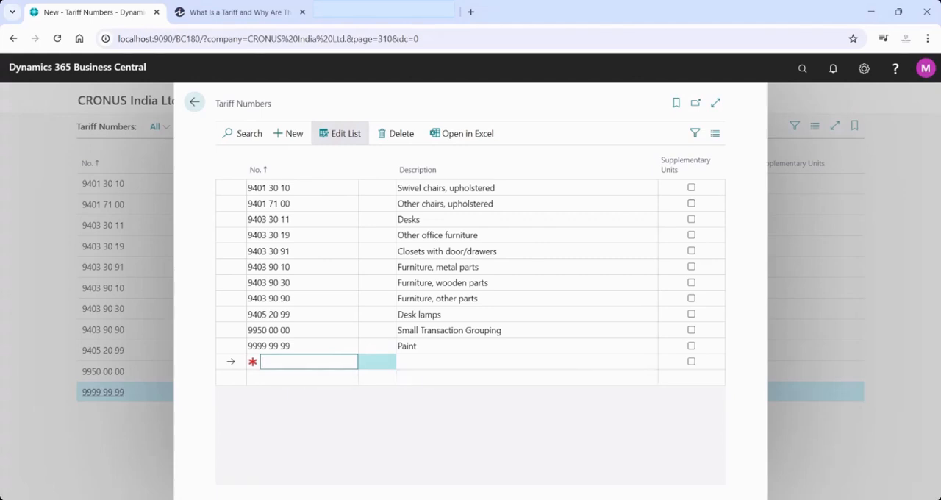
key("Tab")
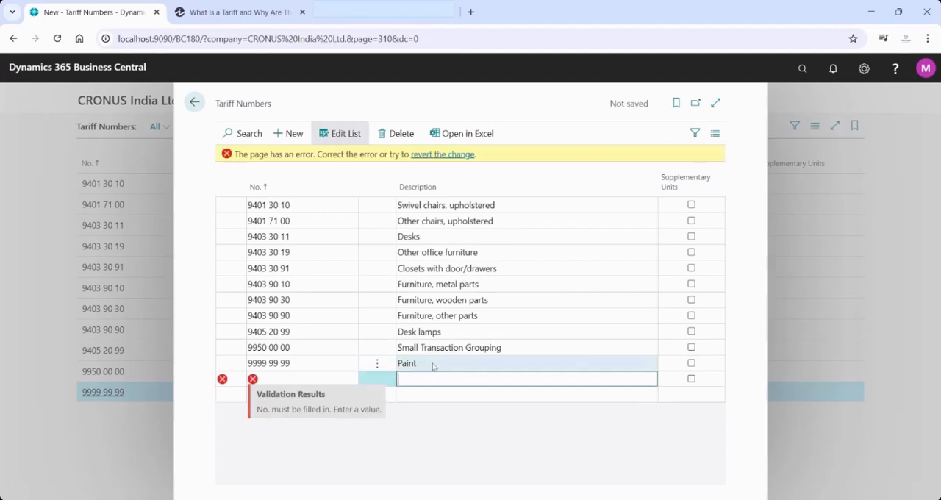
left_click(417, 431)
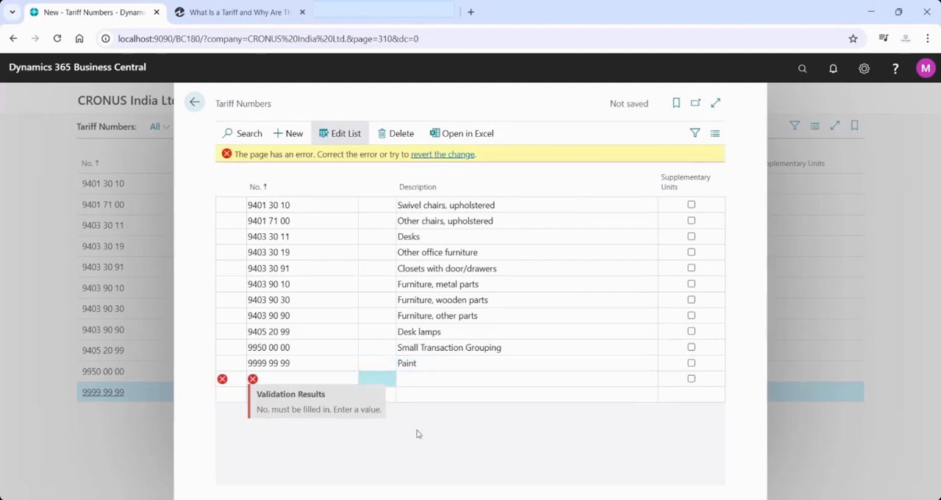
left_click(438, 154)
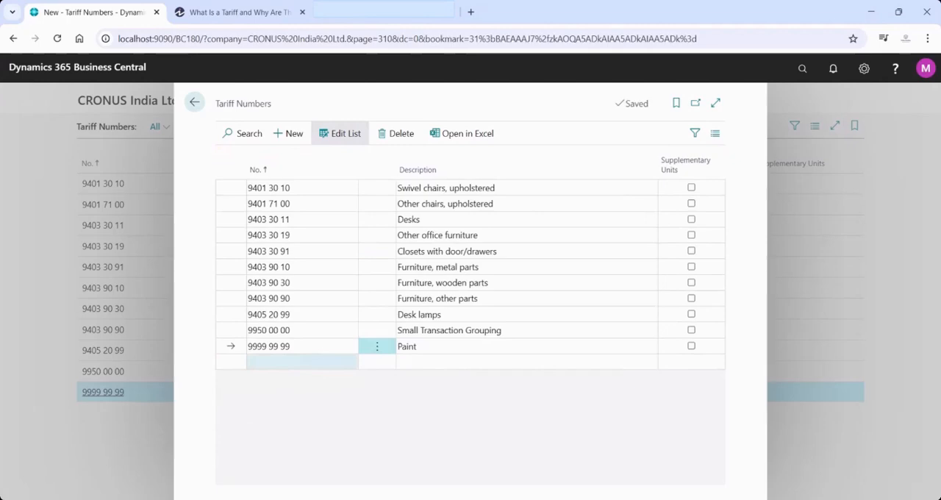
left_click(292, 361)
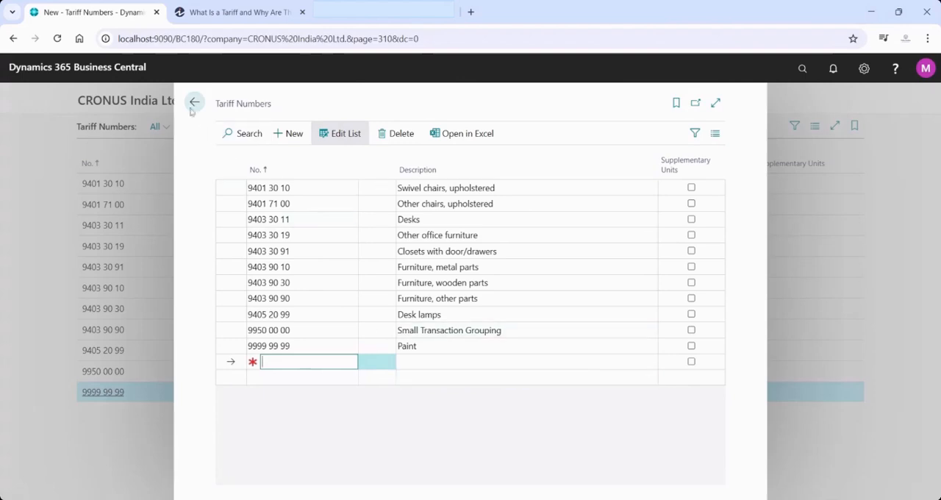
left_click(193, 104)
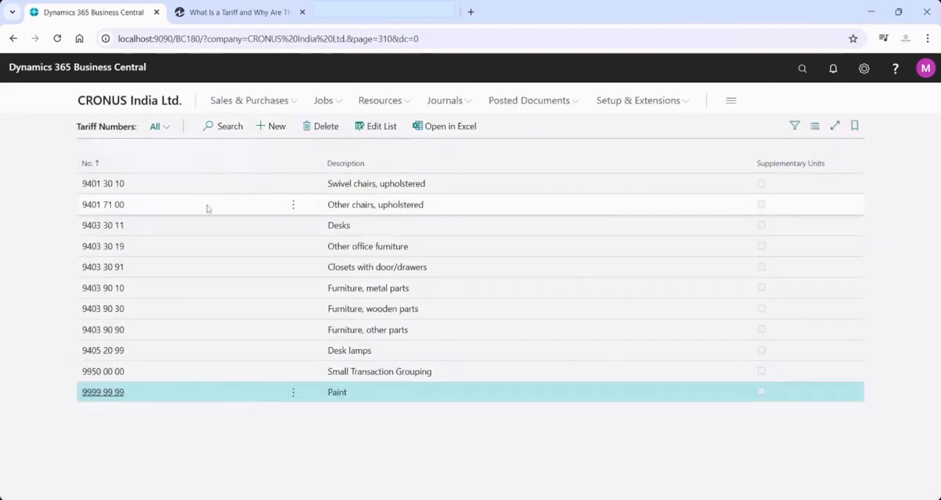
Open the Tariff Numbers list for editing, review the numbers and descriptions of the first five entries, and return to the list
left_click(293, 184)
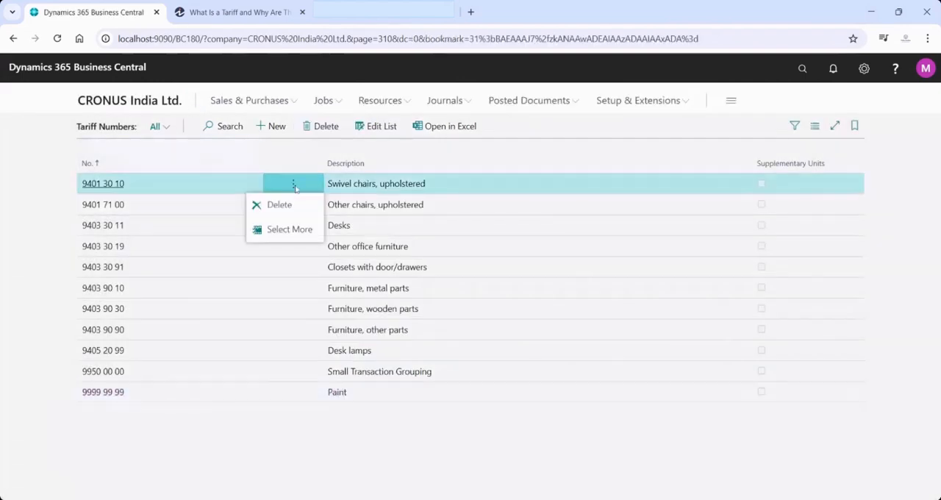
left_click(164, 183)
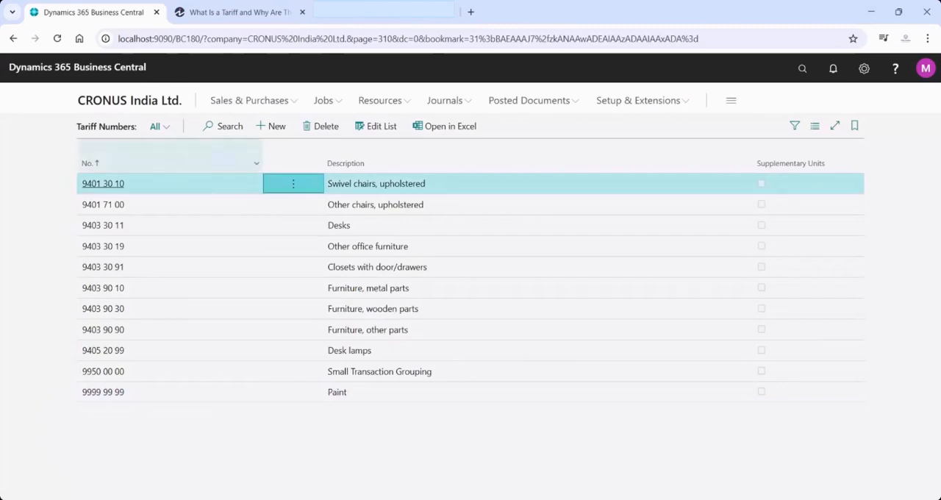
left_click(379, 129)
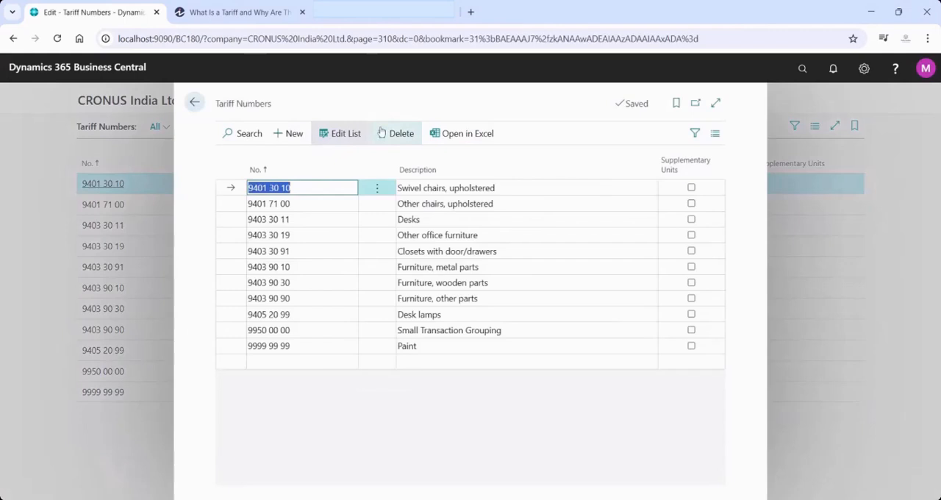
key("Tab")
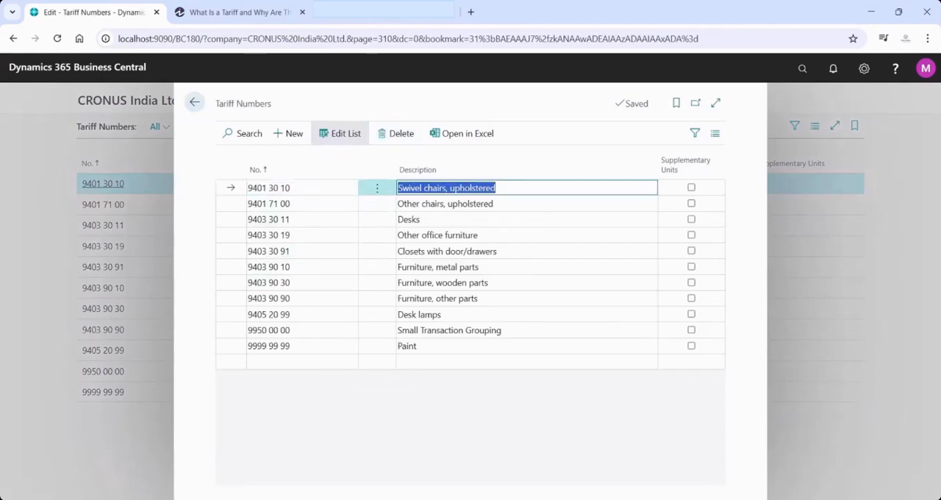
left_click(464, 205)
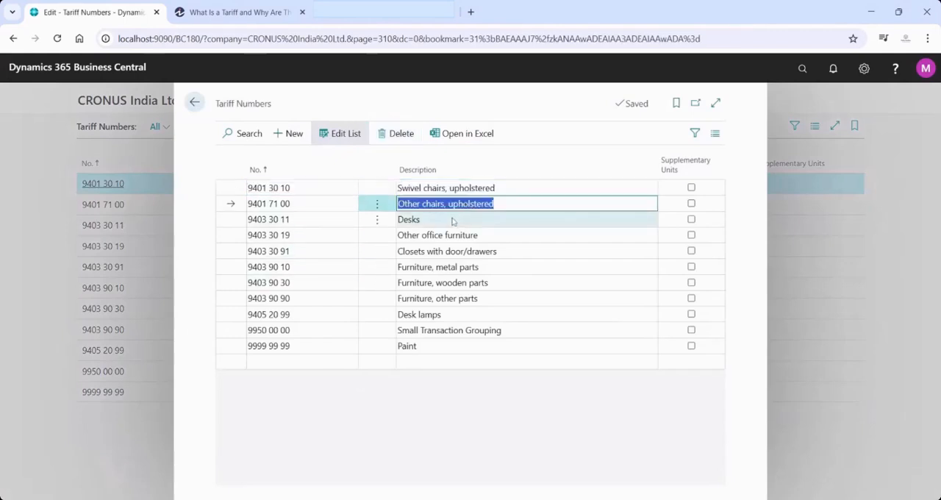
left_click(454, 221)
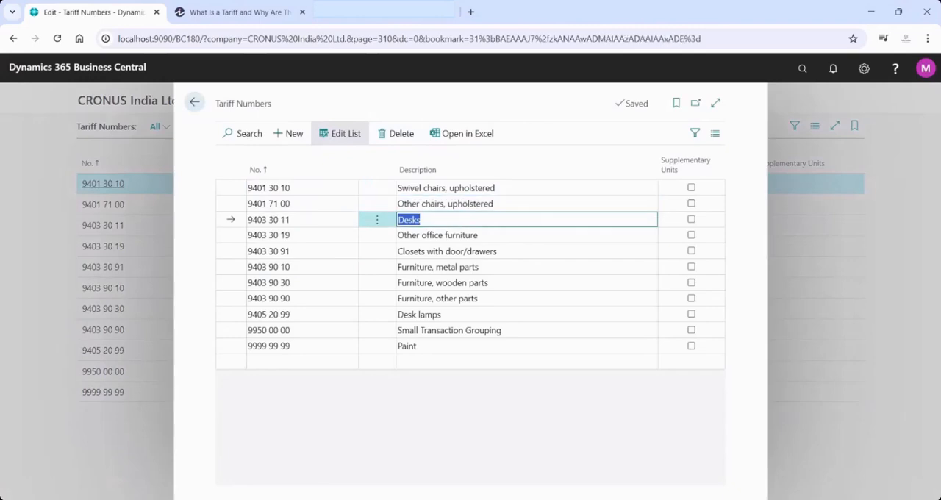
left_click(294, 220)
left_click(459, 235)
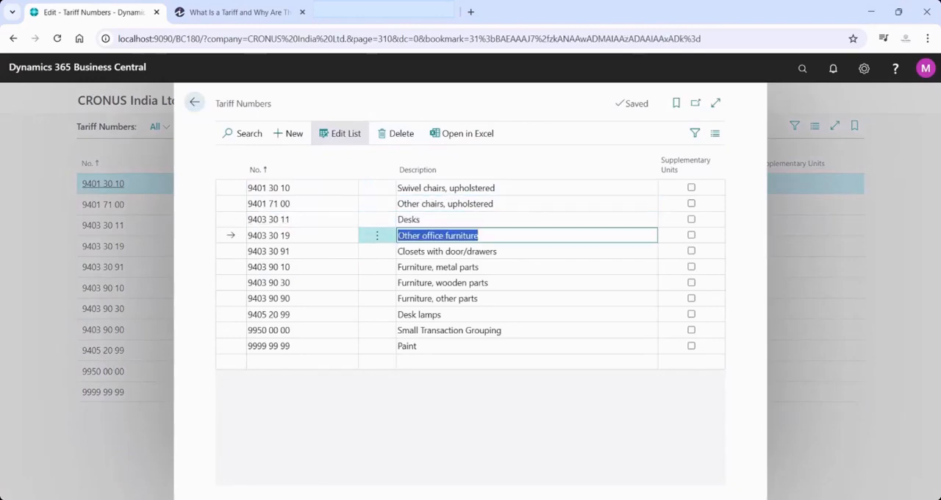
left_click(420, 252)
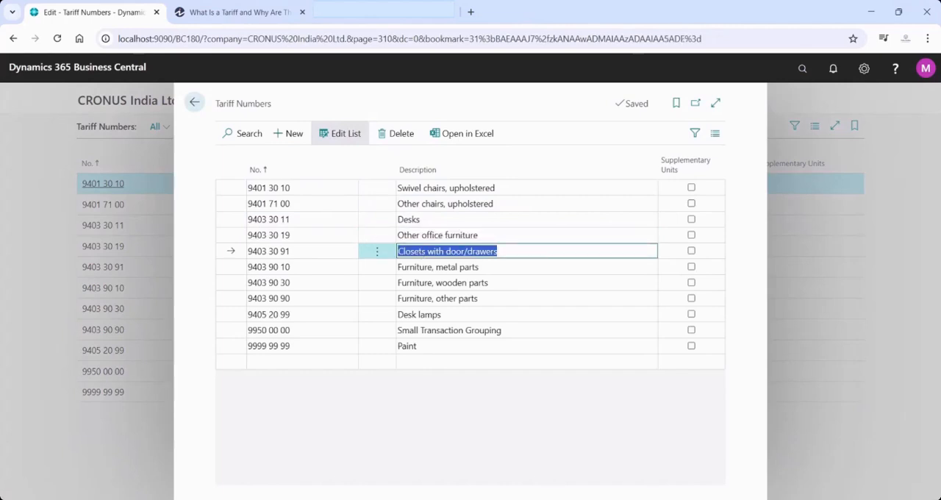
left_click(303, 252)
left_click(454, 251)
left_click(193, 110)
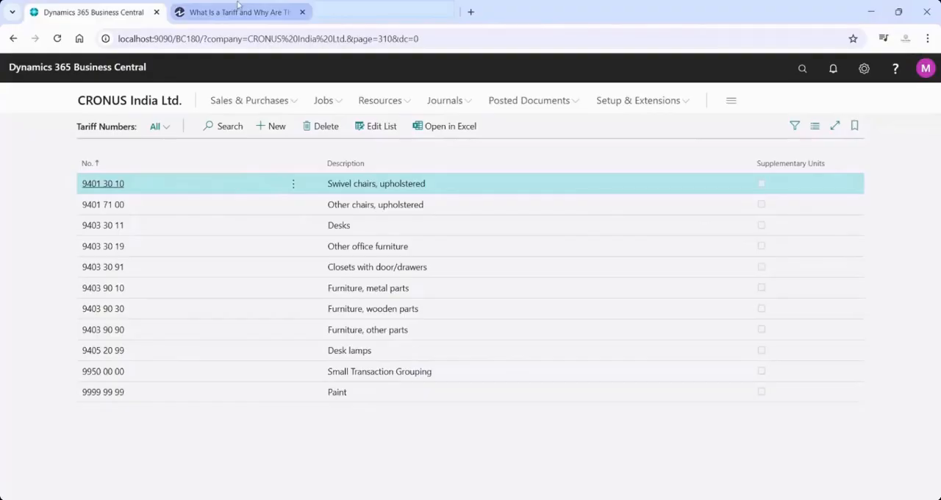
Switch to the Investopedia article and read the tariff definition, the key takeaways and the "What Is a Tariff?" section
left_click(240, 10)
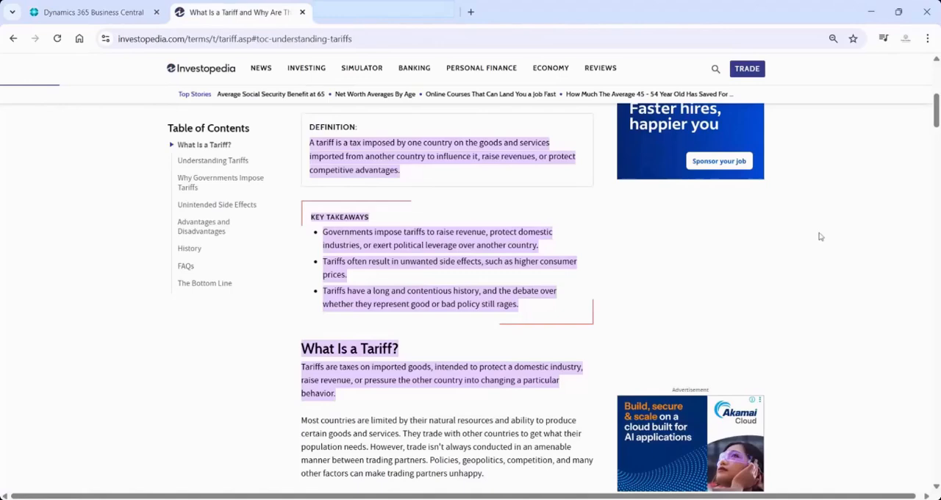
left_click(760, 400)
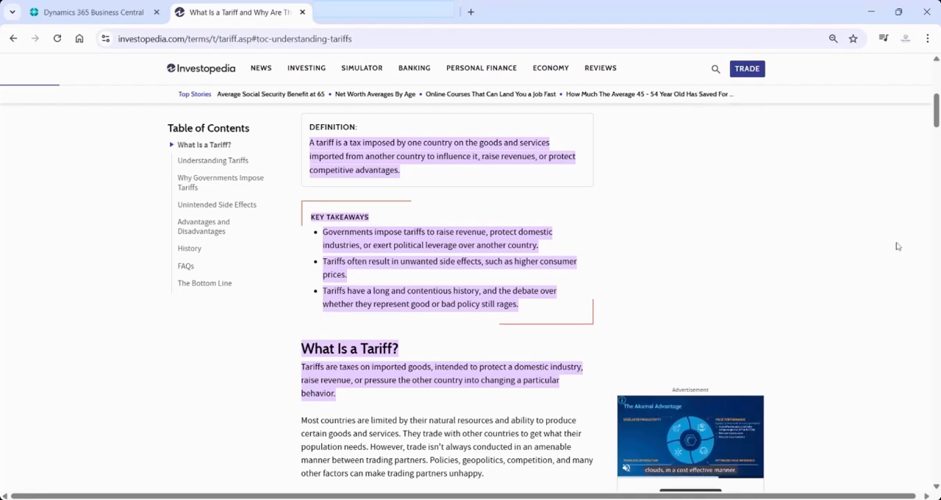
scroll(937, 125, "down", 2)
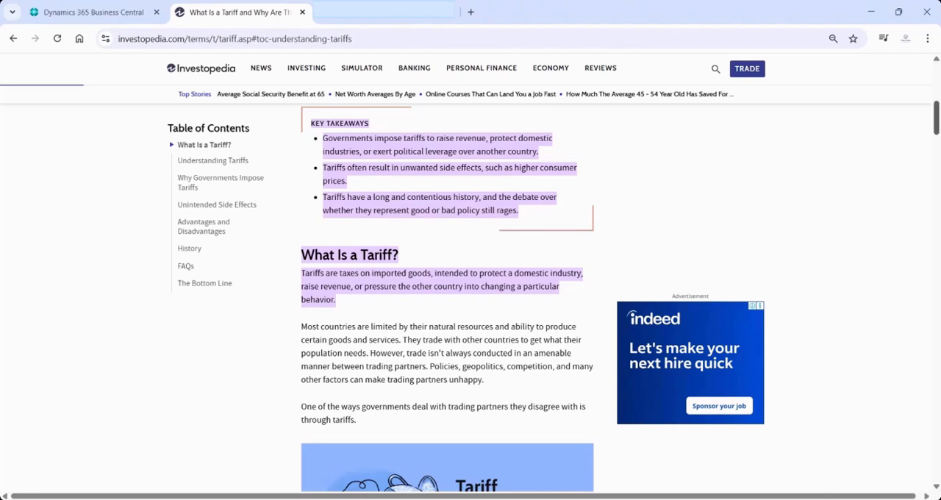
left_click_drag(936, 122, 936, 133)
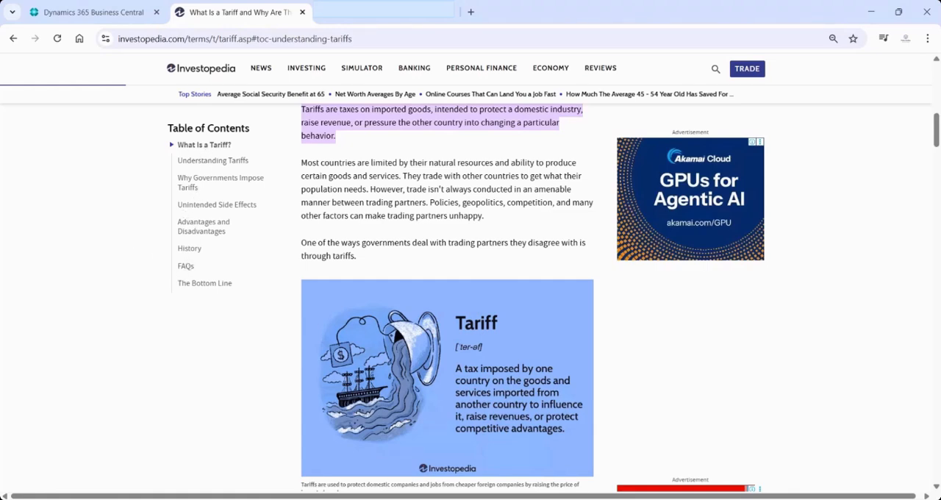
Switch back to Business Central, search for "tariff" and view the Tariff Numbers list before returning to the home page
left_click(108, 8)
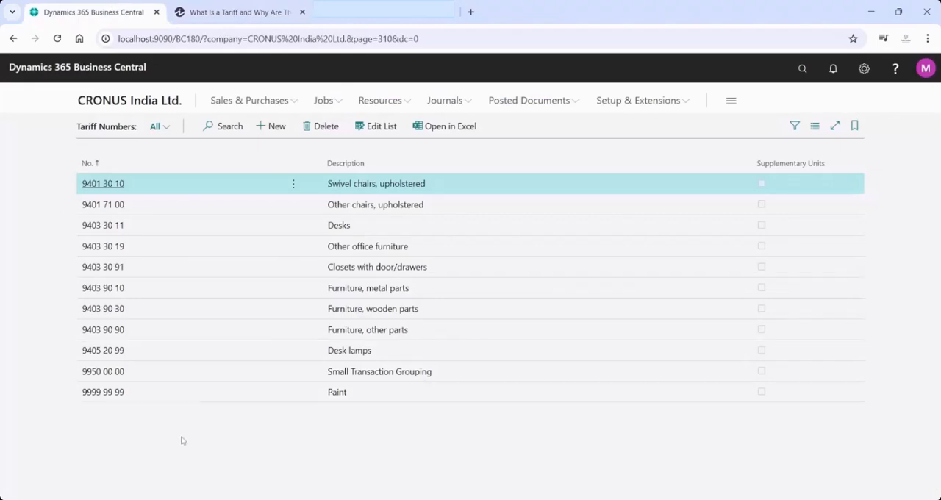
left_click(125, 101)
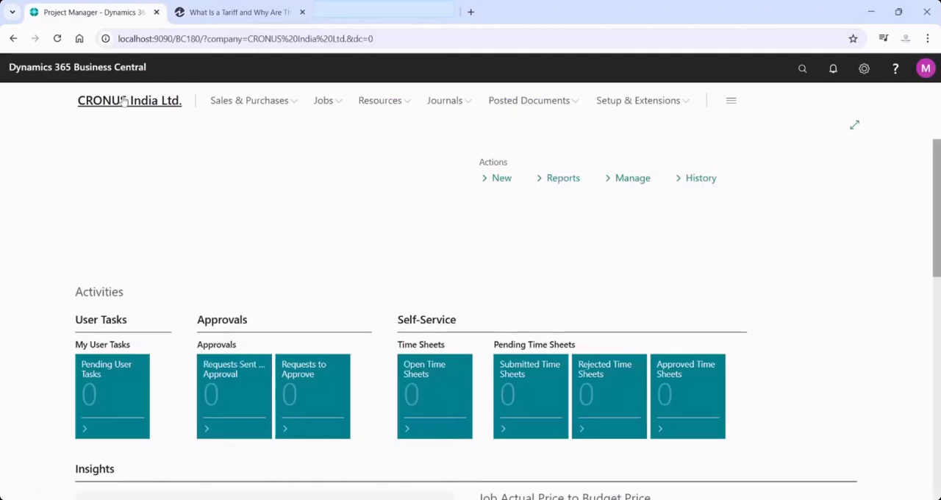
left_click(802, 72)
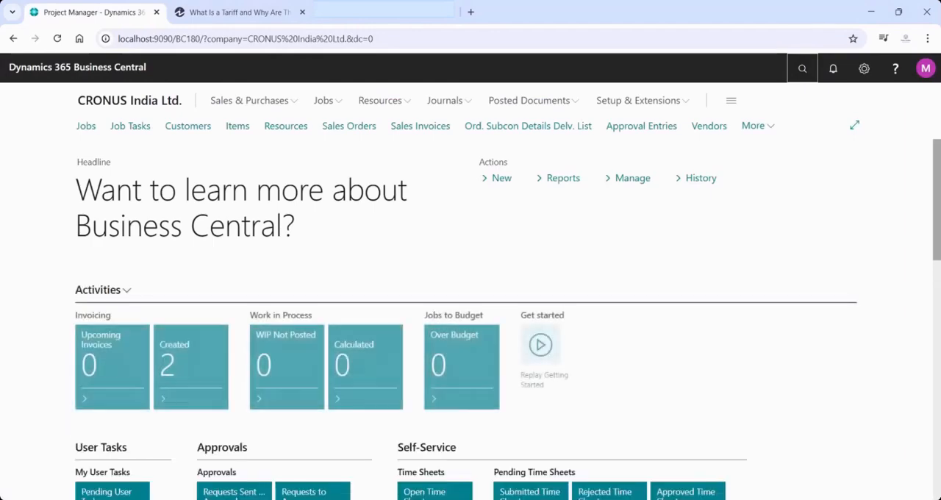
type("ta")
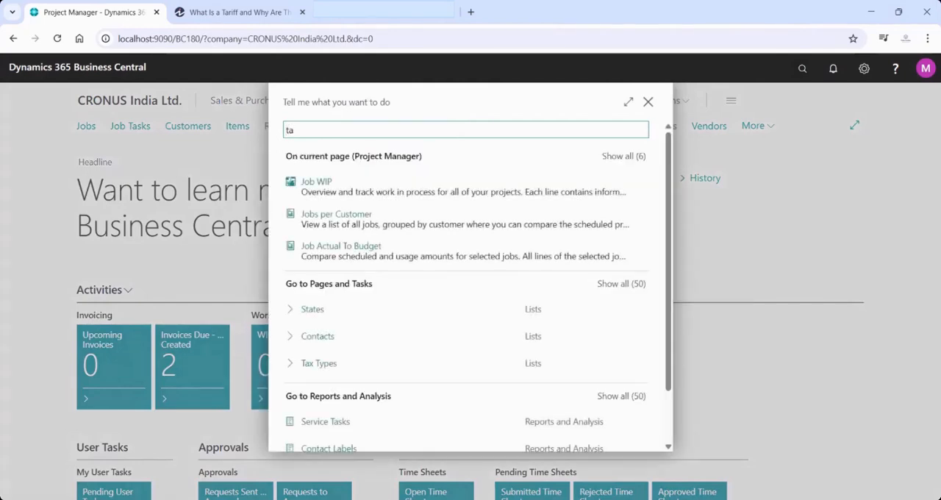
type("riff")
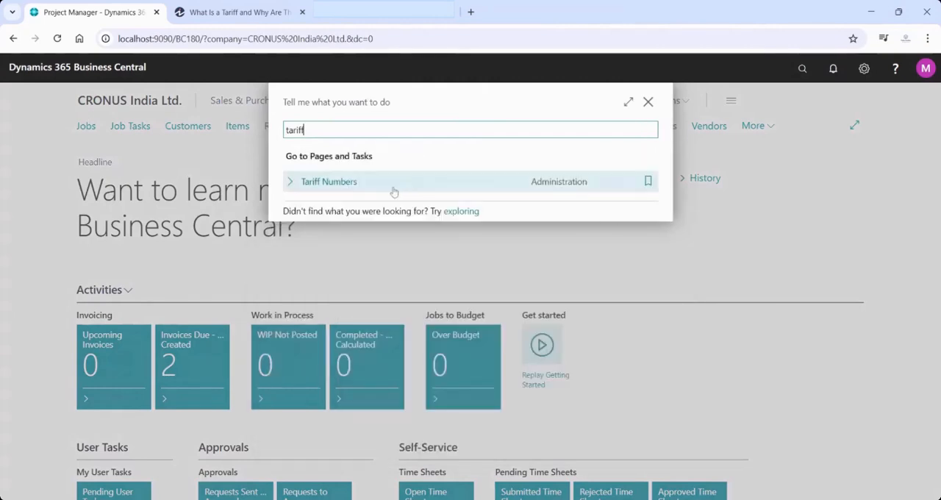
left_click(365, 190)
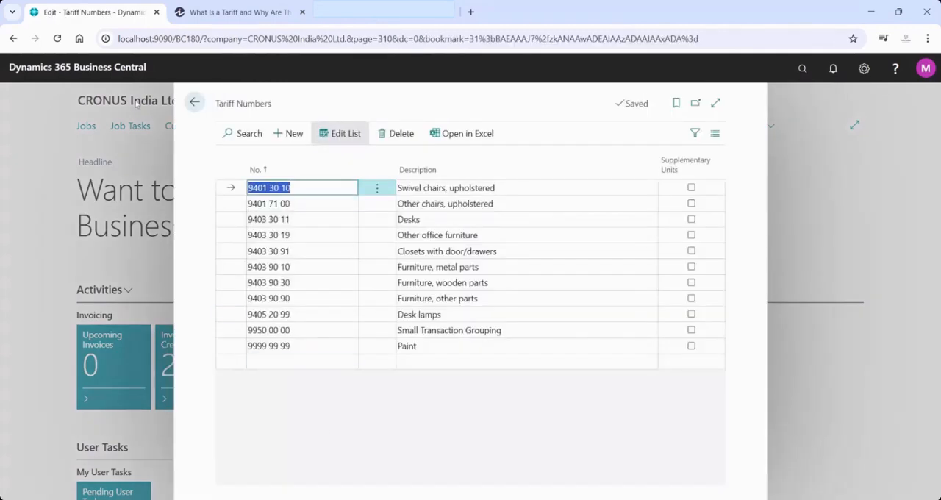
left_click(191, 104)
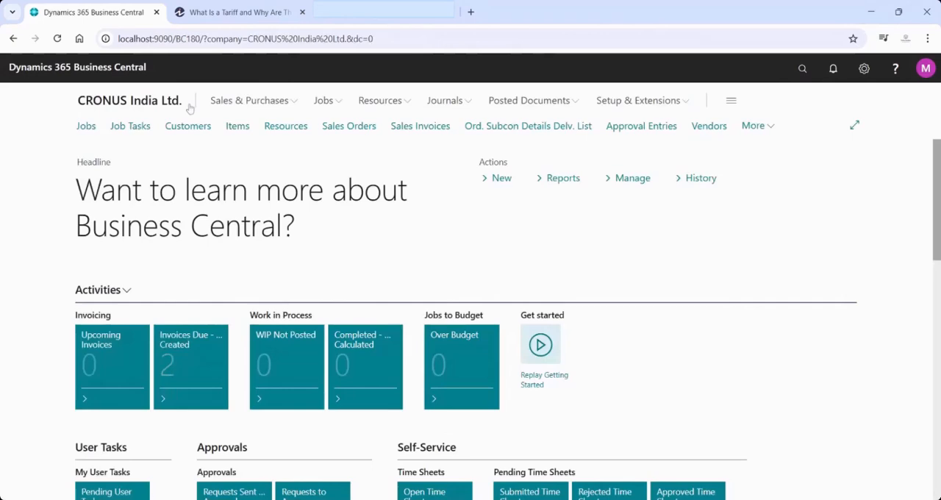
Open the card of item 1000 (Bicycle) and make it editable, with the Foreign Trade fields under Costs & Posting in view
left_click(236, 119)
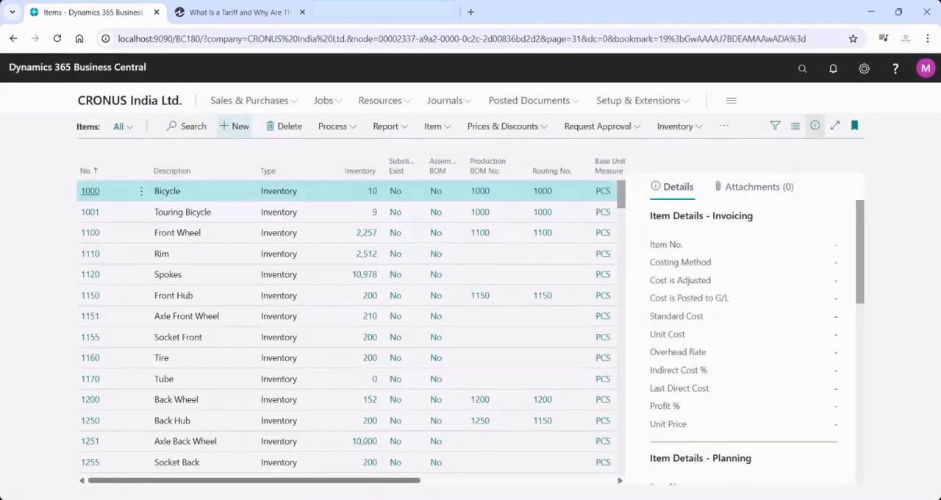
left_click(142, 191)
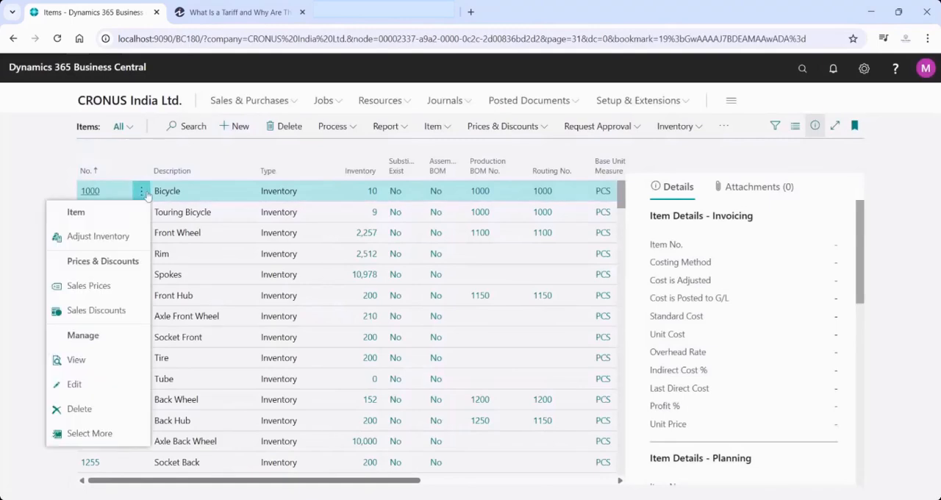
left_click(92, 363)
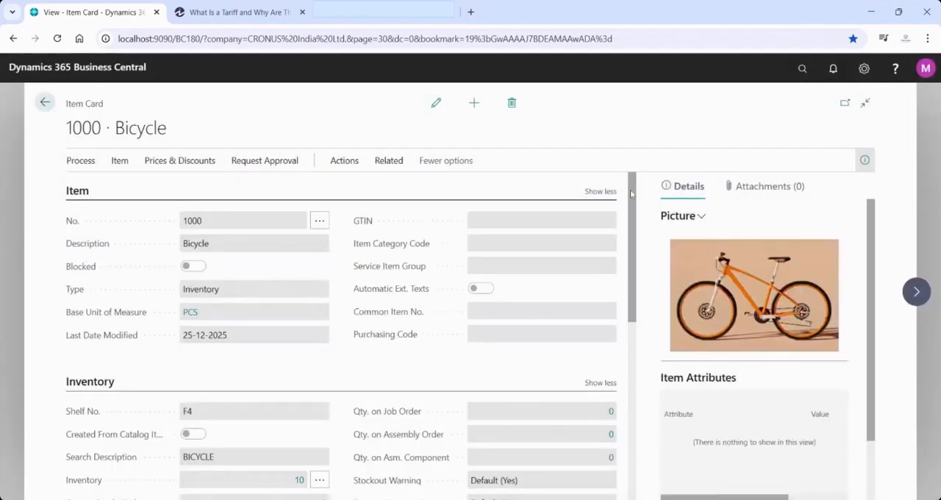
left_click_drag(631, 192, 619, 305)
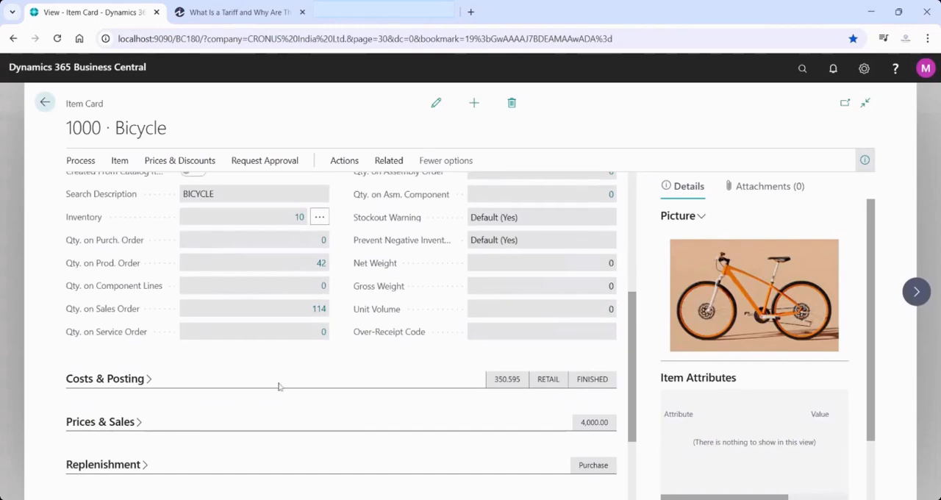
left_click(149, 380)
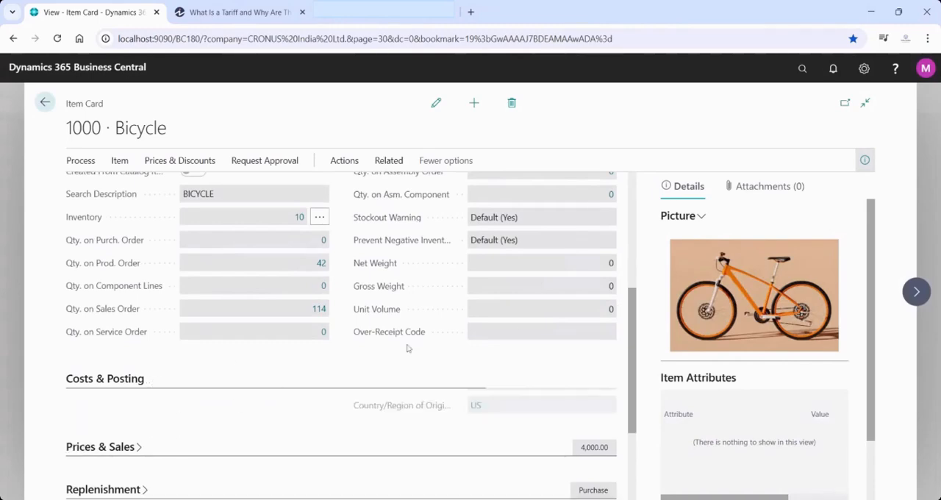
left_click_drag(632, 312, 629, 346)
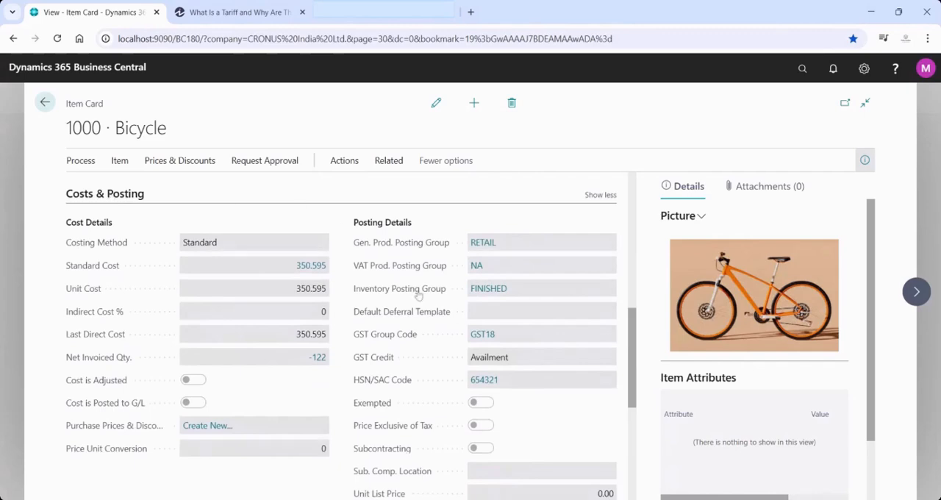
left_click_drag(632, 332, 632, 386)
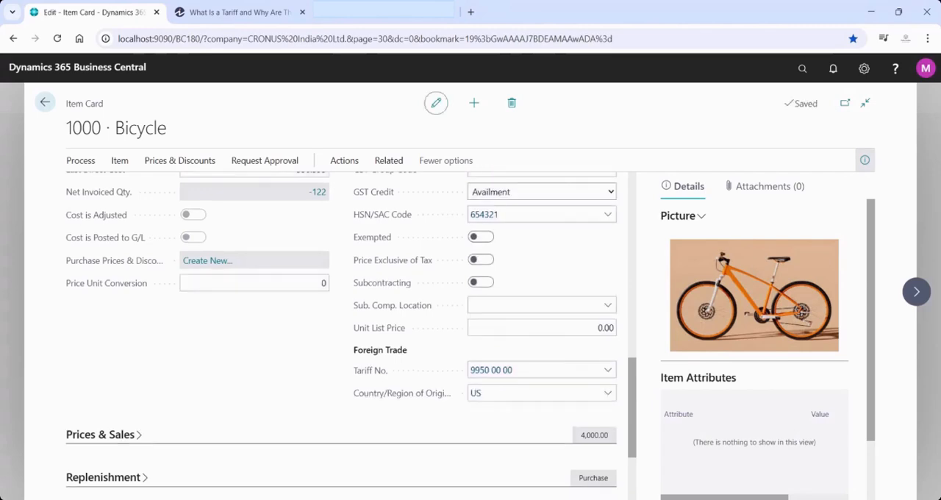
Check the available values for Tariff No. and Country/Region of Origin on the Bicycle item without changing either field
left_click(607, 372)
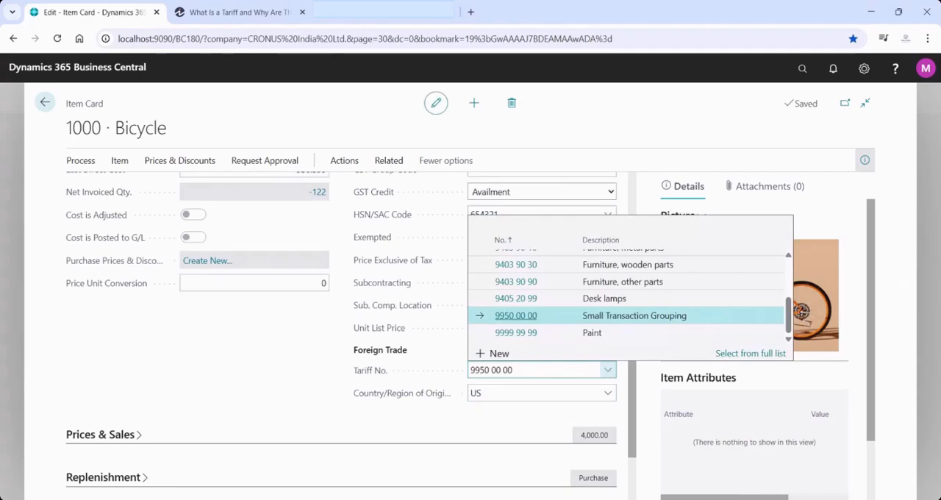
left_click(496, 426)
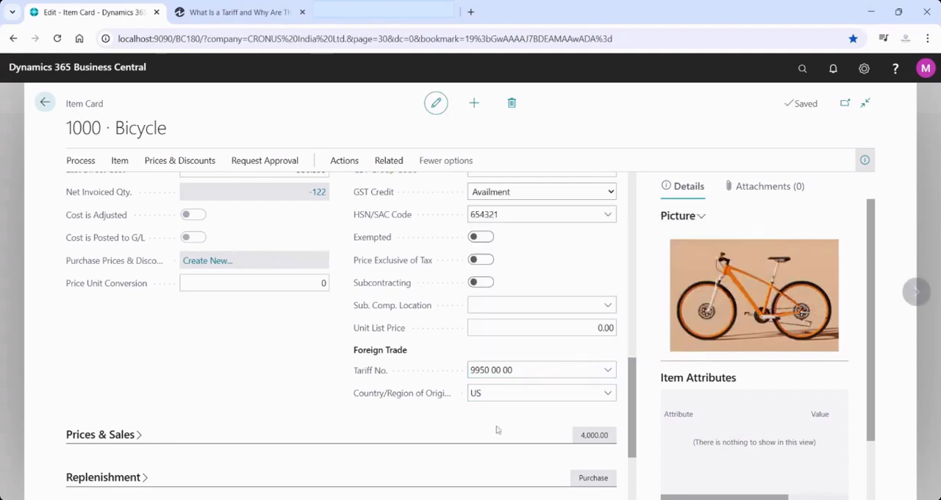
left_click(606, 396)
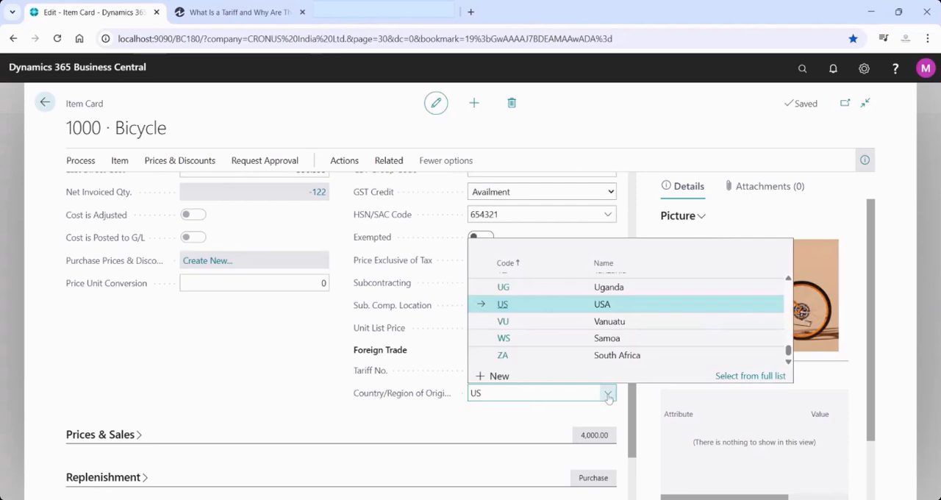
left_click(391, 429)
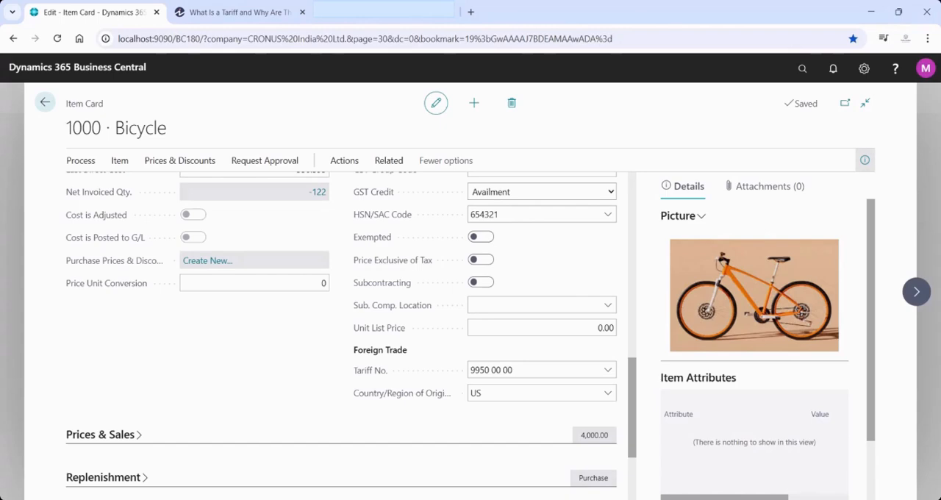
Review the Bicycle's inventory by location in Adjust Inventory, check the New Delhi Location quantity, and close without adjusting
left_click_drag(637, 379, 637, 256)
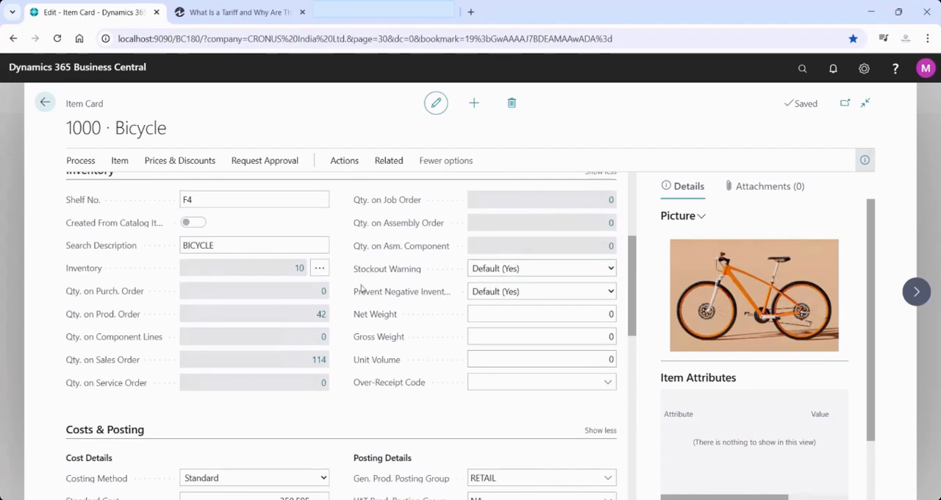
left_click(321, 269)
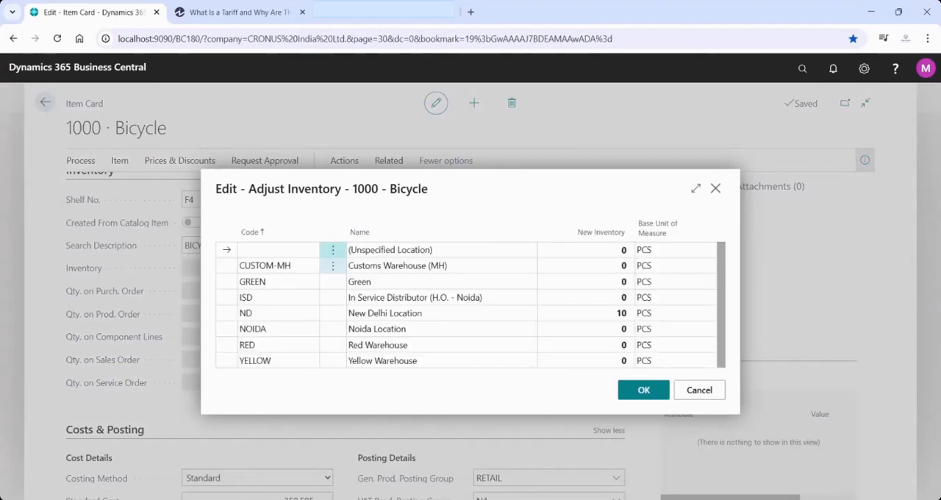
left_click(592, 313)
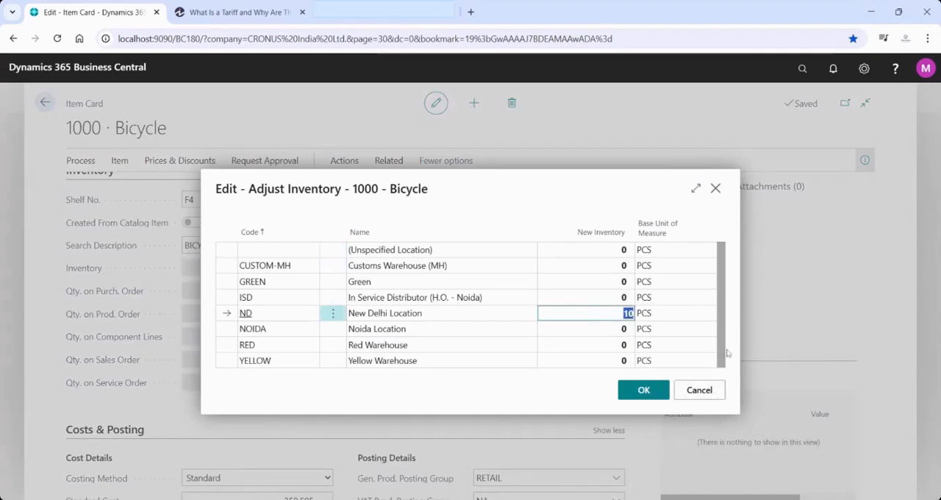
left_click(715, 394)
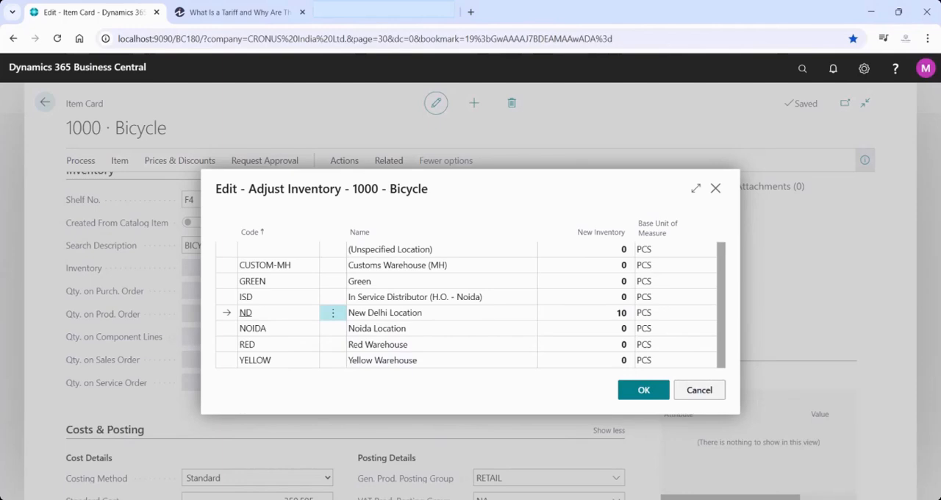
key("Escape")
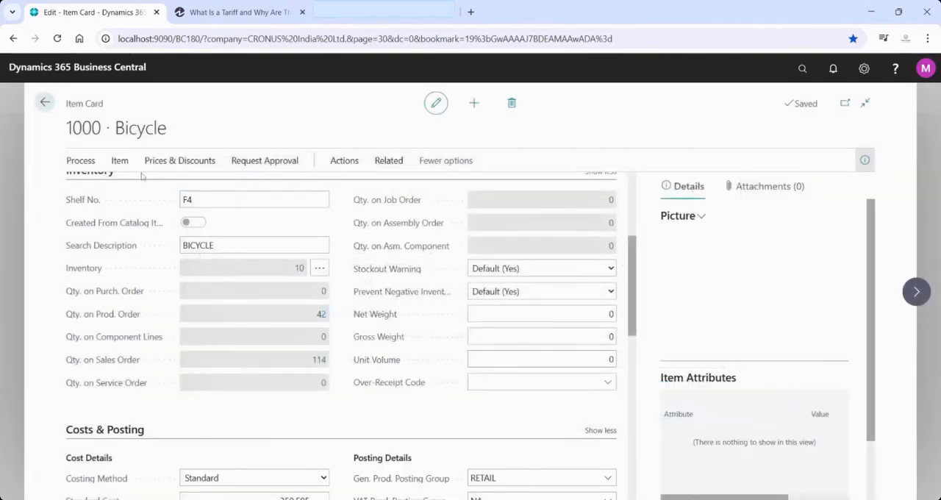
Open the item ledger entries for the Bicycle, examine the two purchase receipt entries dated 06-10-2024, and return to the item card
left_click(119, 161)
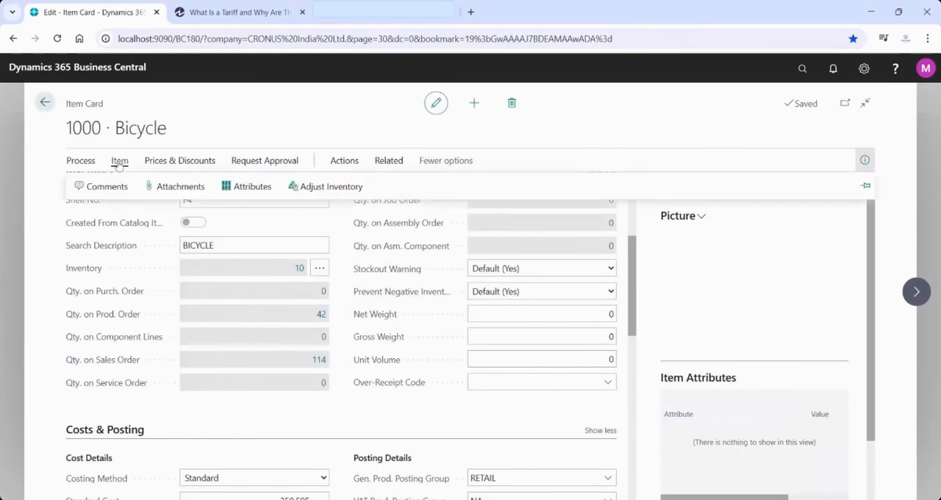
left_click(93, 162)
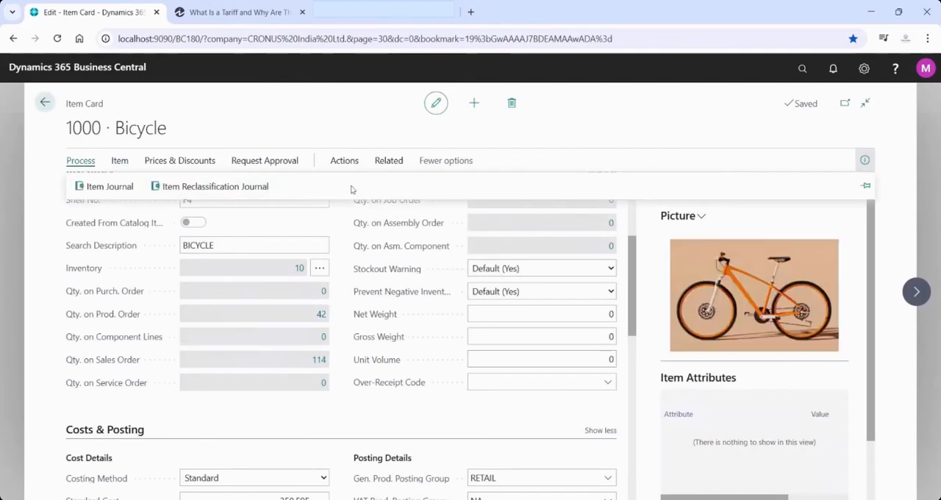
left_click(343, 161)
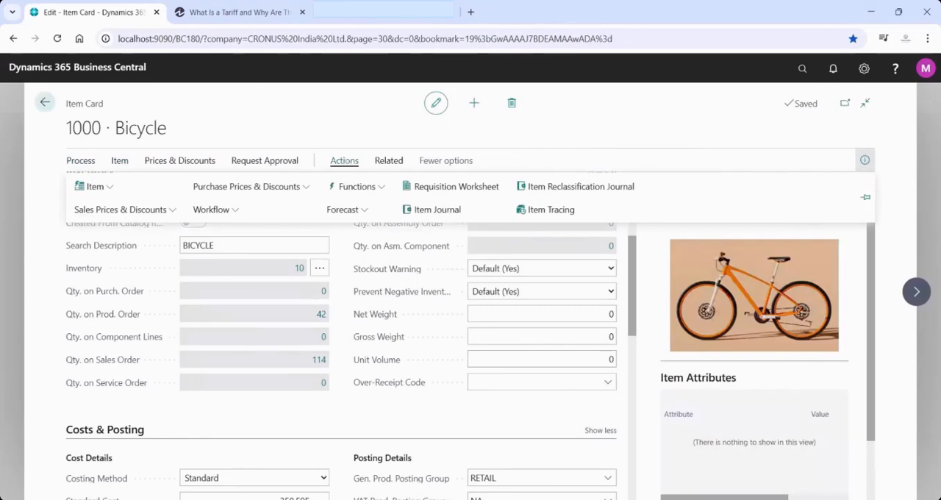
left_click(387, 161)
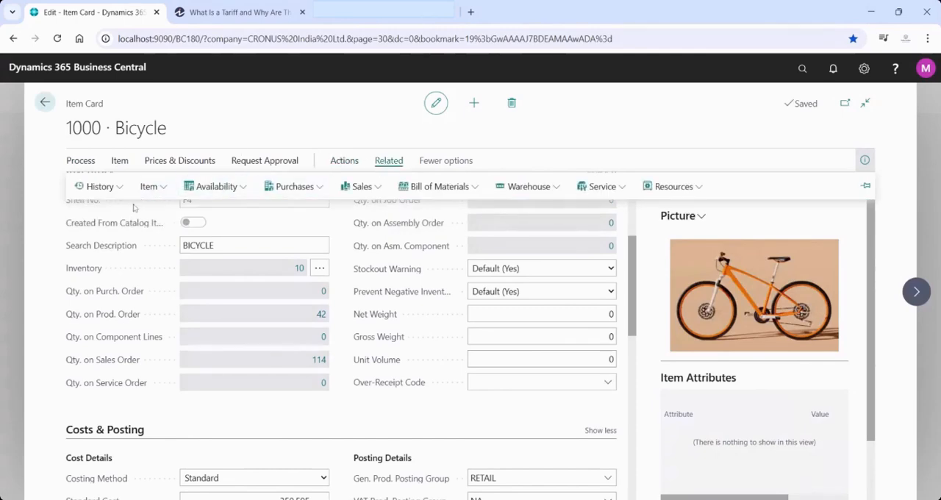
left_click(118, 188)
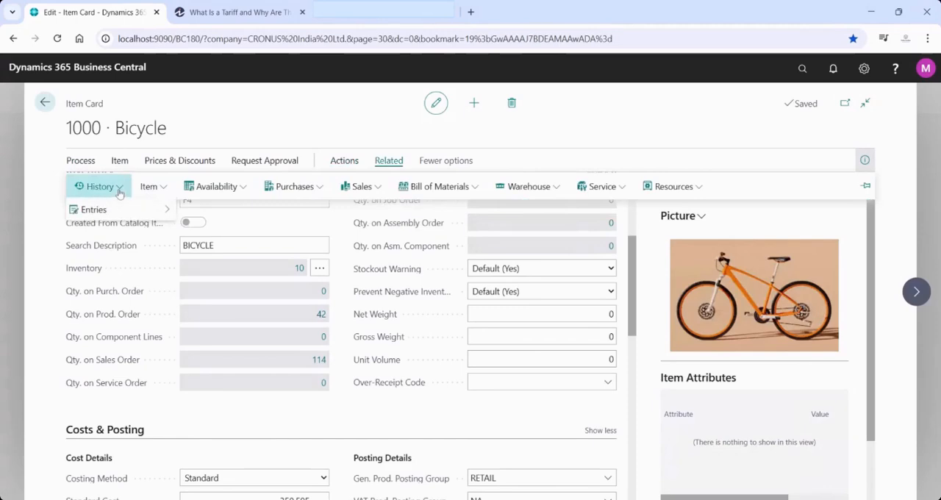
mouse_move(126, 212)
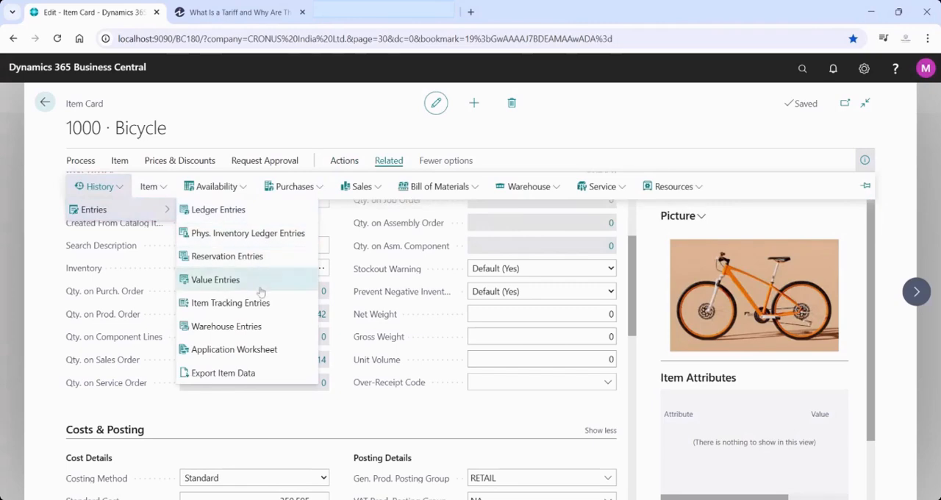
left_click(219, 212)
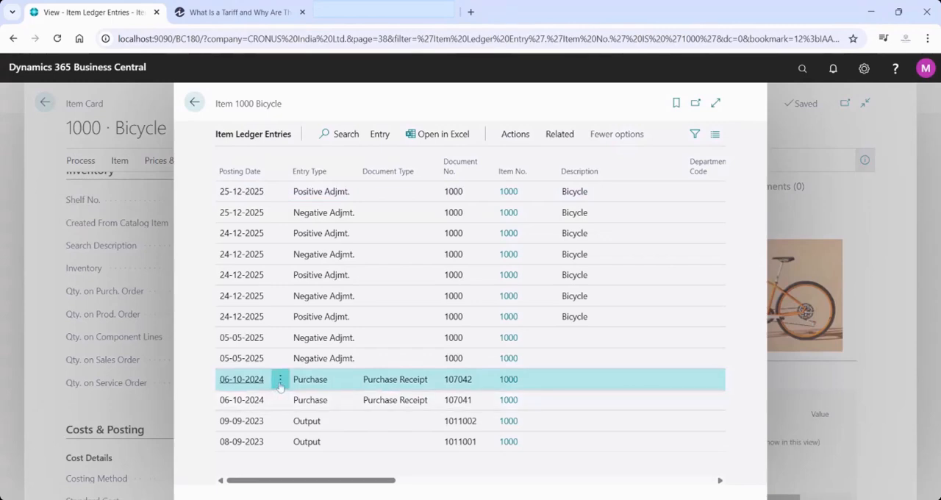
left_click(397, 407)
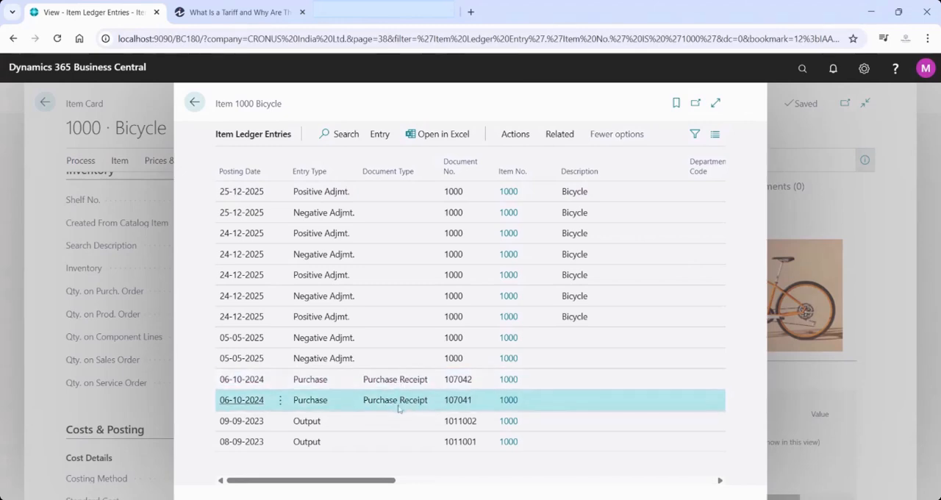
left_click(194, 103)
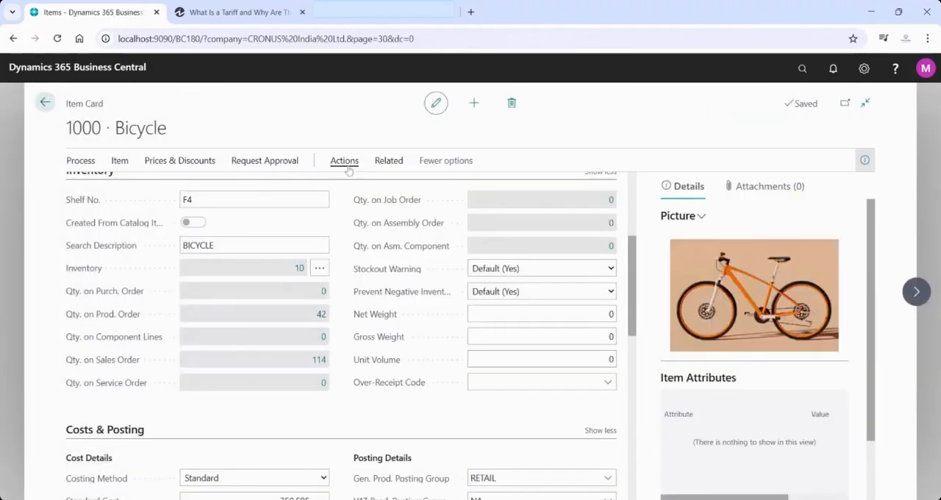
Open the value entries history for the Bicycle item from its item card
left_click(346, 162)
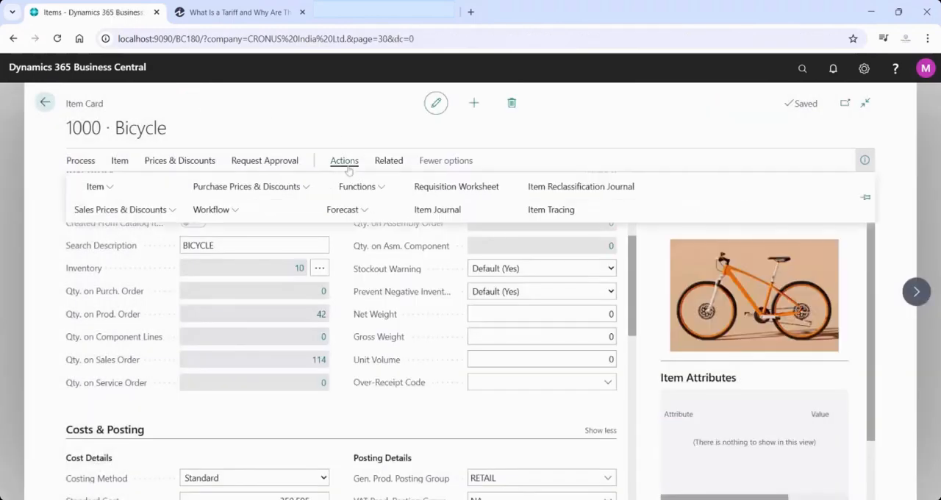
left_click(107, 188)
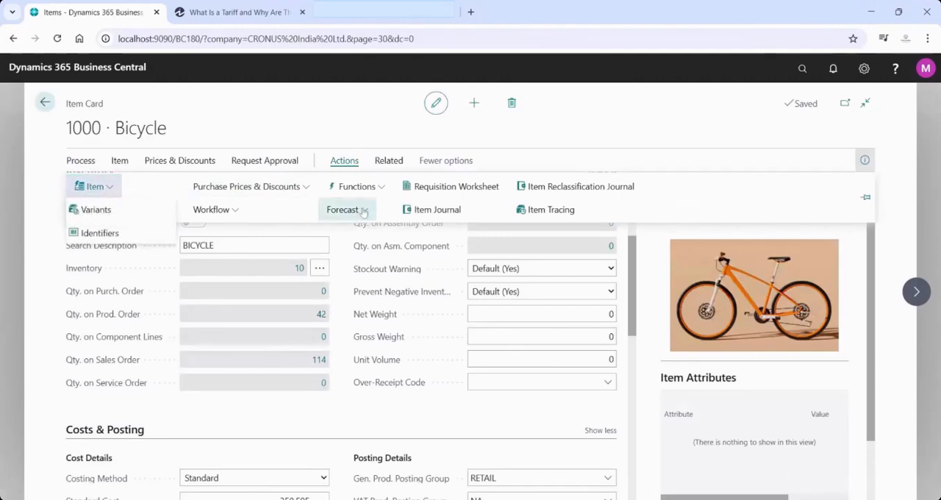
left_click(388, 163)
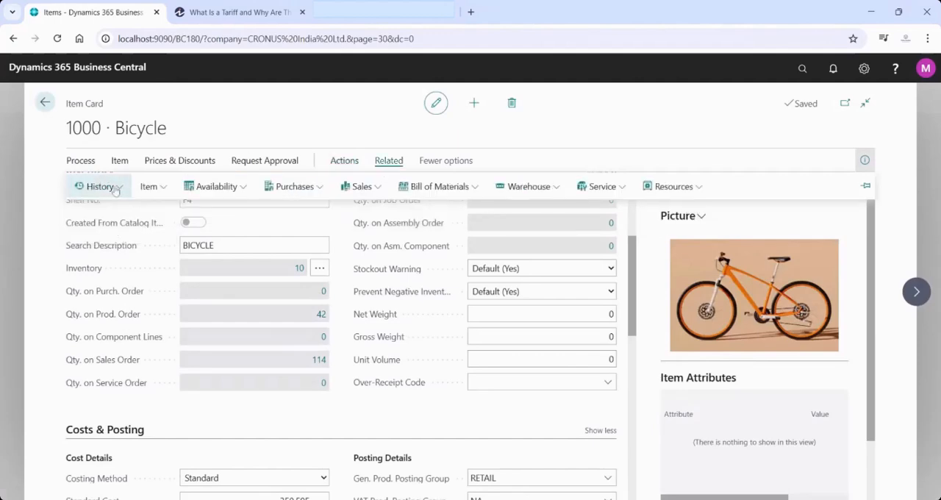
left_click(114, 189)
mouse_move(147, 210)
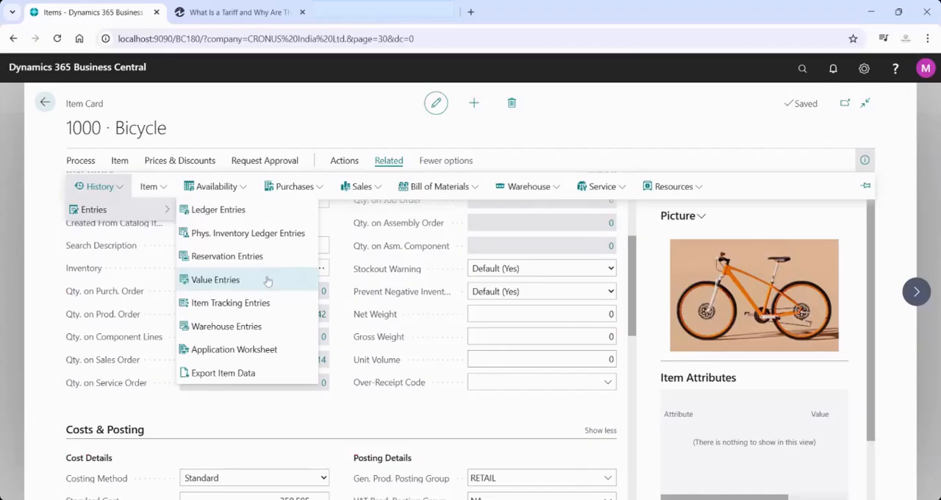
left_click(269, 276)
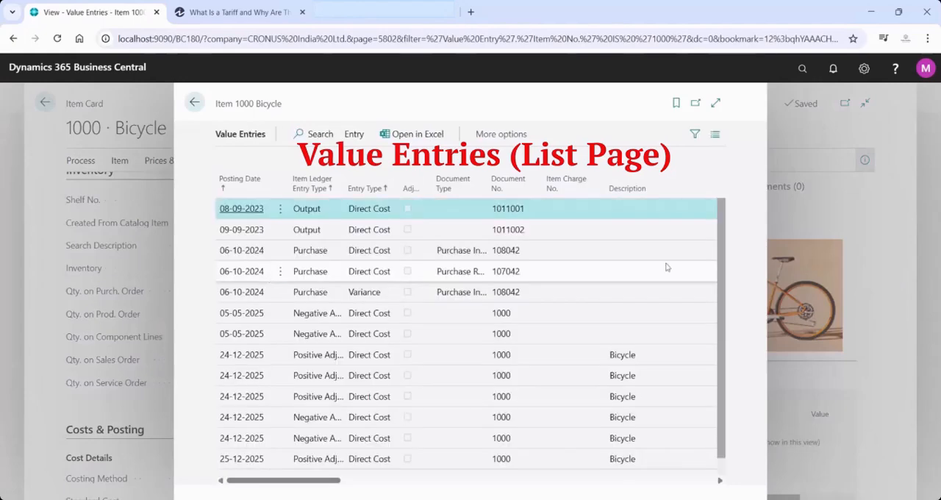
Examine the Bicycle's purchase invoice value entry dated 06-10-2024 and widen the Document Type column to show its full text
scroll(724, 294, "down", 1)
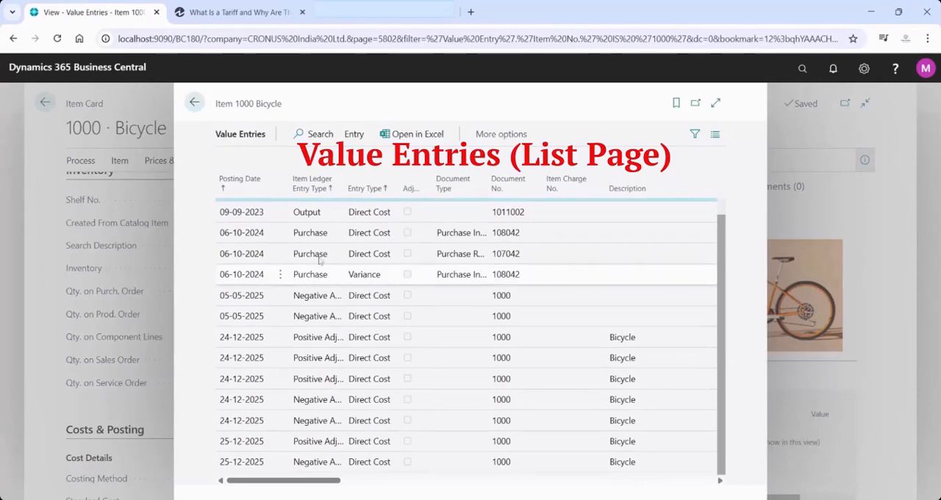
left_click(312, 234)
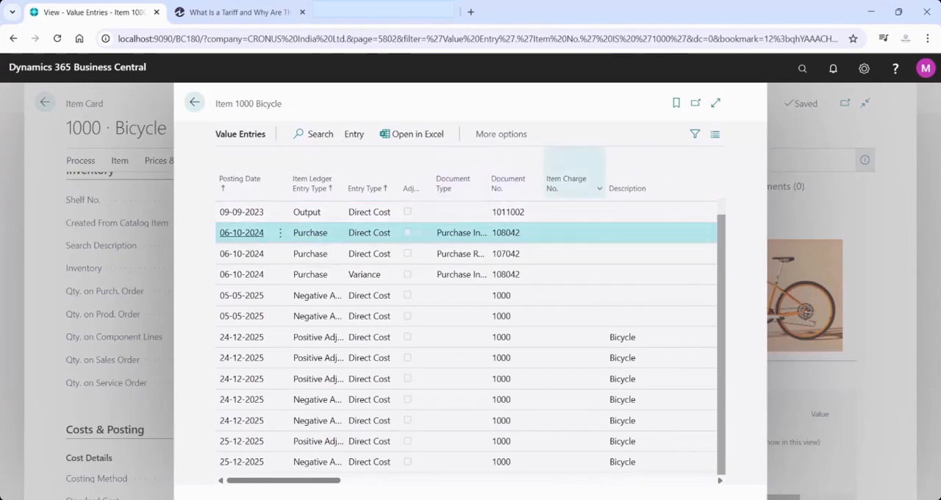
left_click_drag(489, 173, 562, 173)
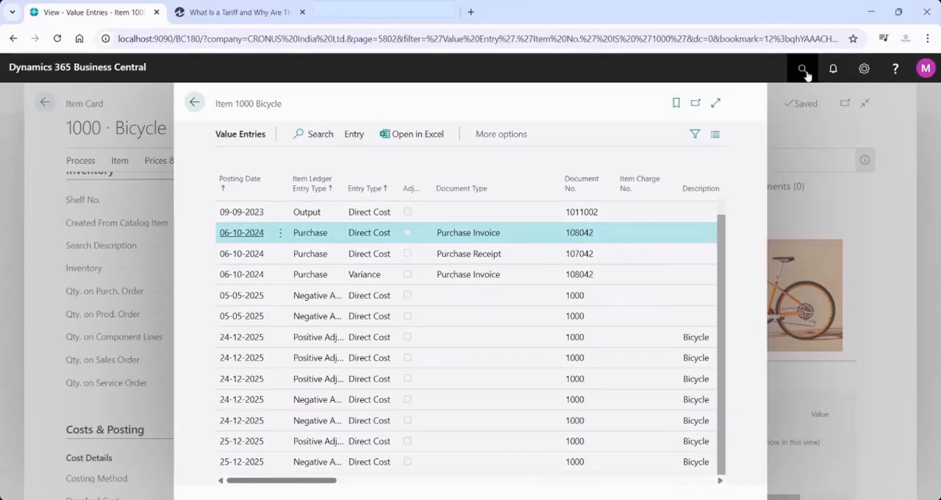
Search for "item charges" and open the Item Charges page
left_click(804, 71)
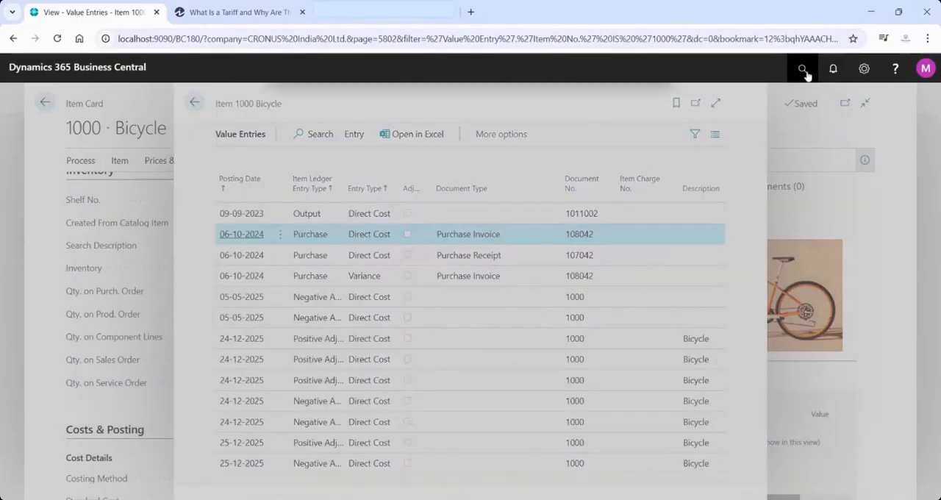
type("ite")
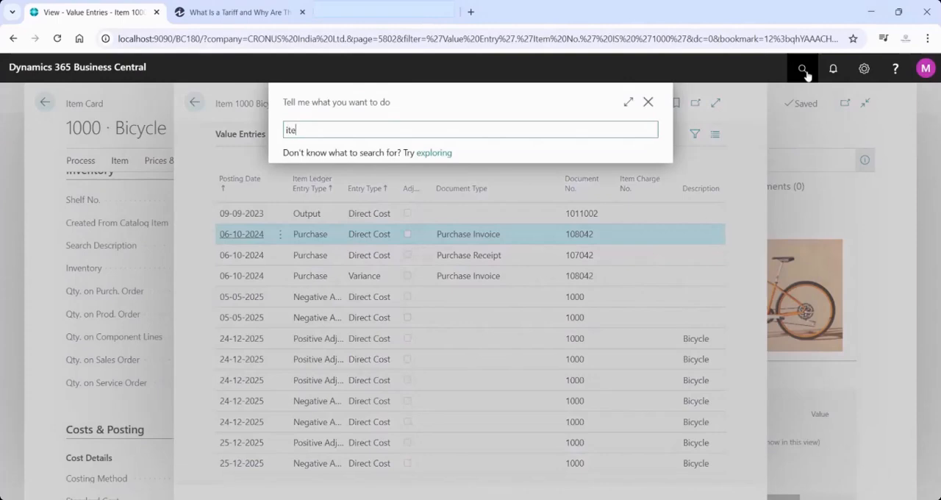
type("m charges")
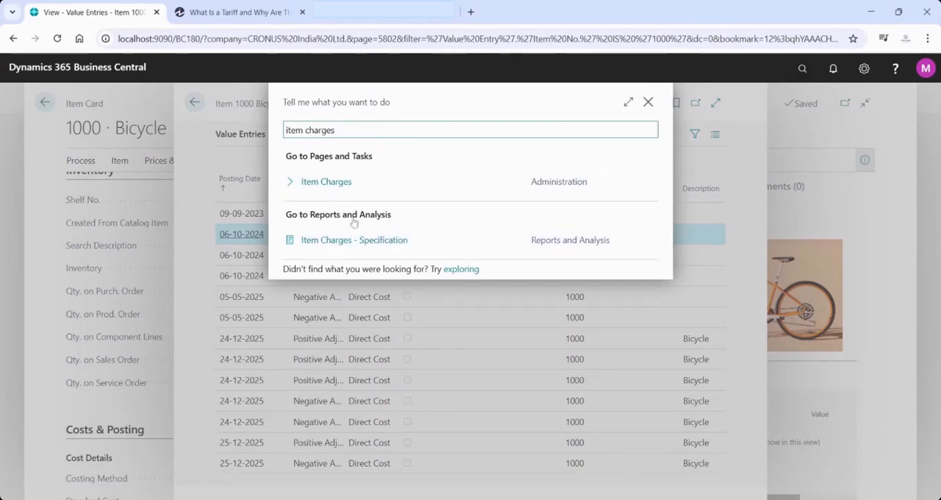
left_click(328, 182)
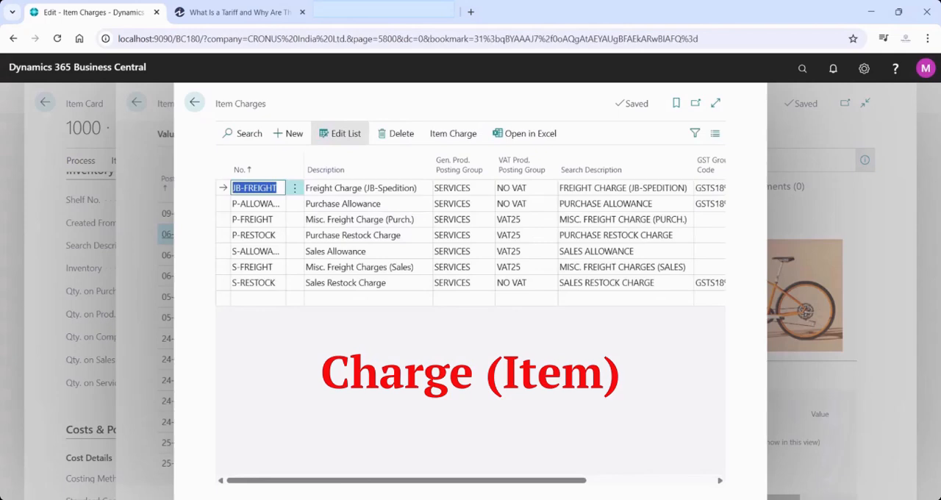
Examine the item charges list, including the blank line for a new charge and the JB-FREIGHT description
left_click(248, 298)
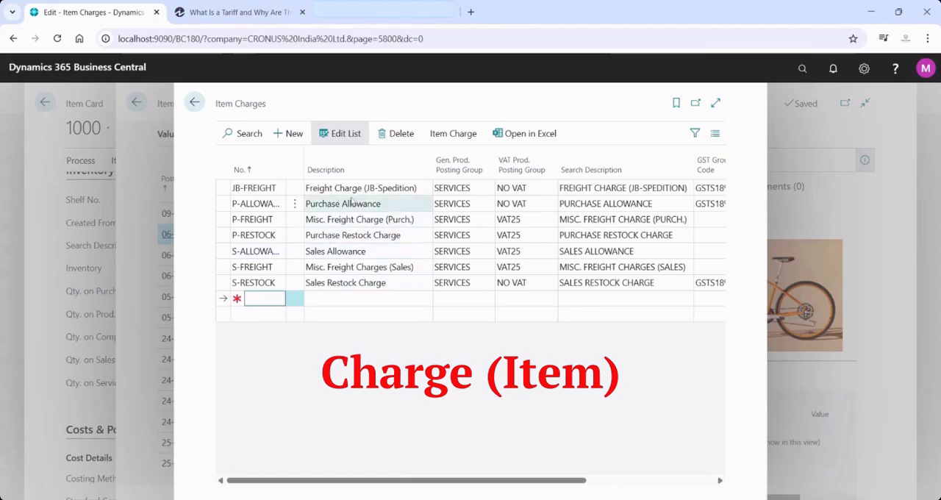
left_click(370, 190)
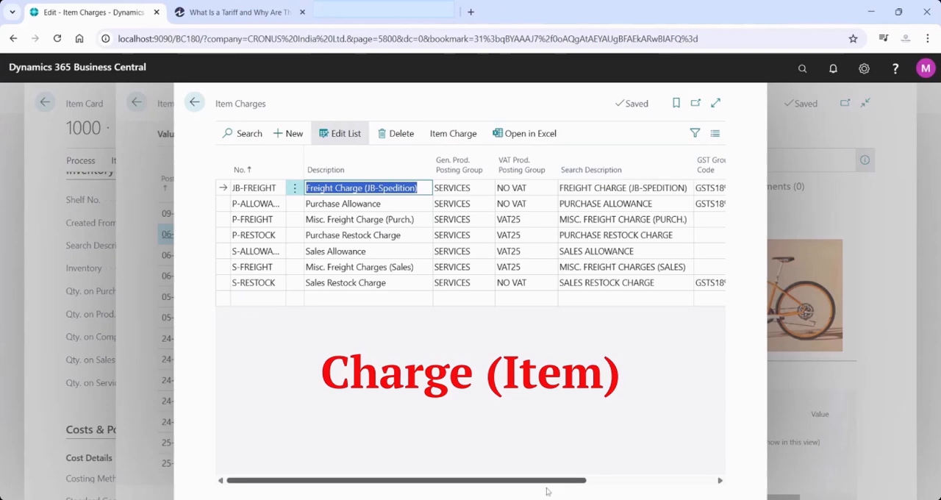
left_click_drag(549, 482, 417, 476)
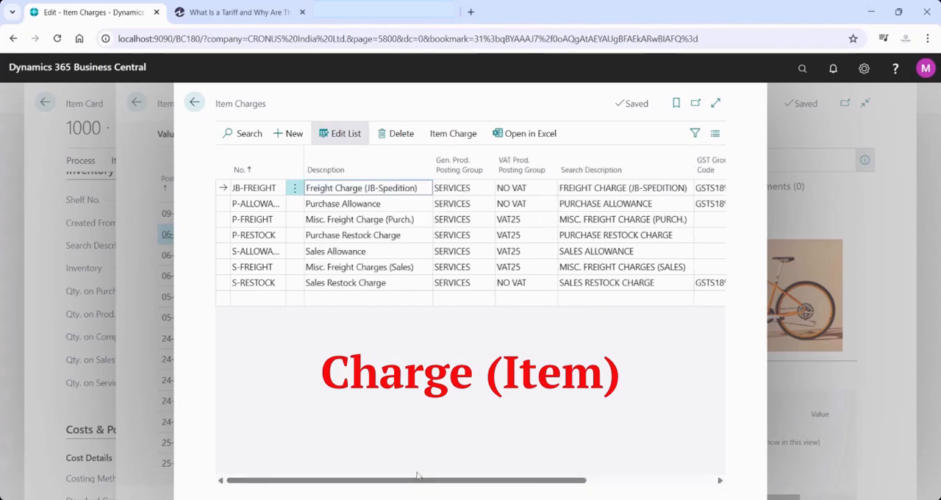
Check the value entries for the JB-FREIGHT item charge and return to the item charges list
left_click(470, 134)
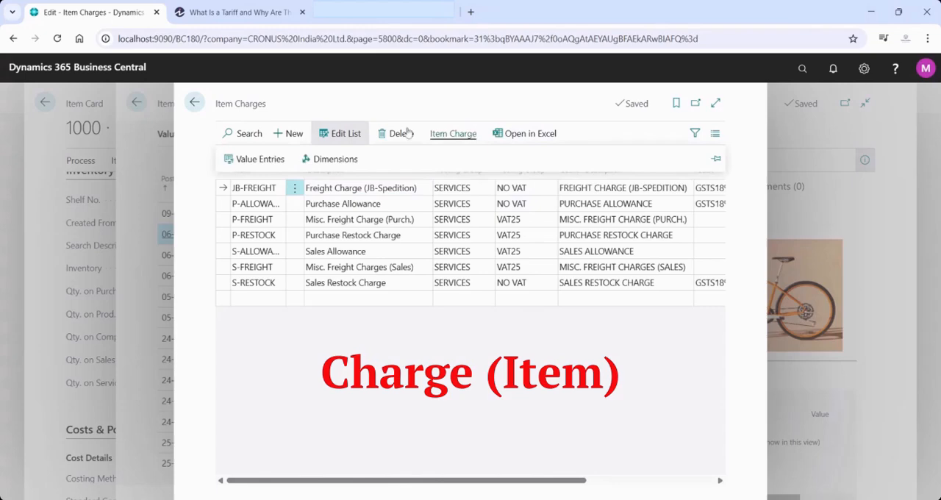
left_click(247, 167)
mouse_move(247, 168)
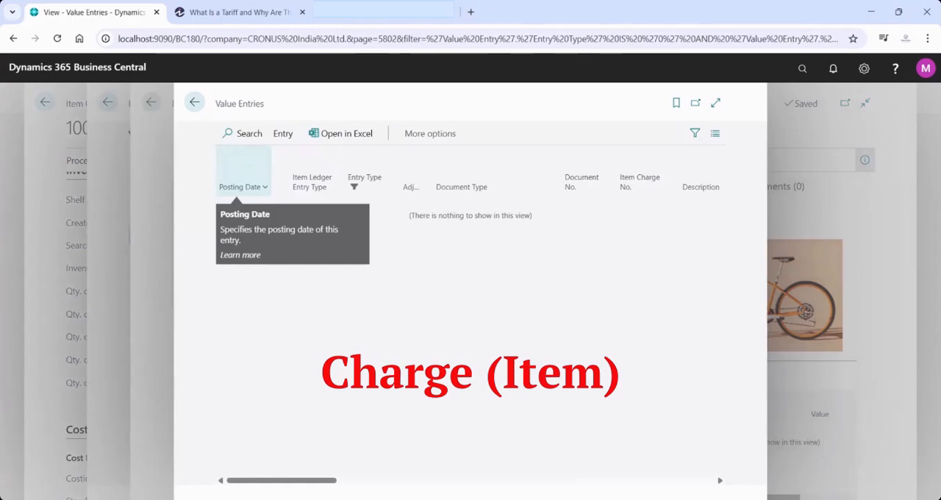
left_click(194, 103)
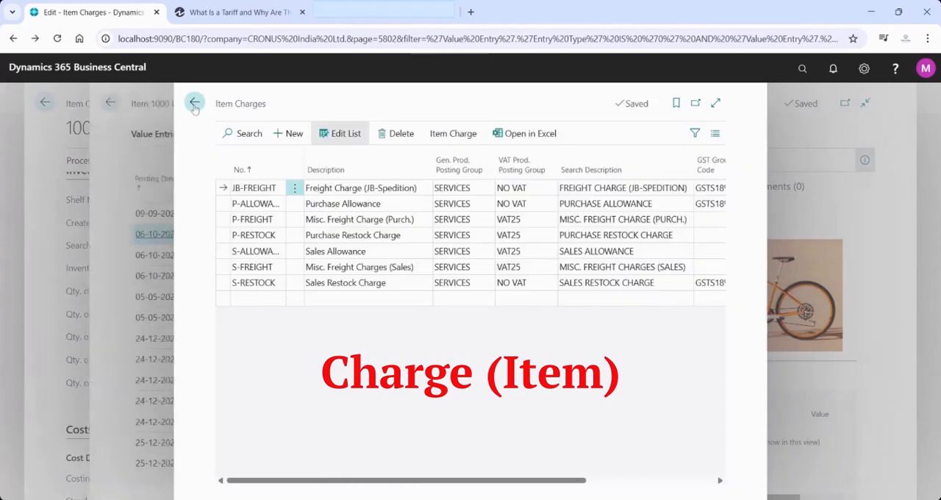
Check the value entries for the Purchase Allowance item charge and return to the item charges list
left_click(358, 206)
left_click(453, 134)
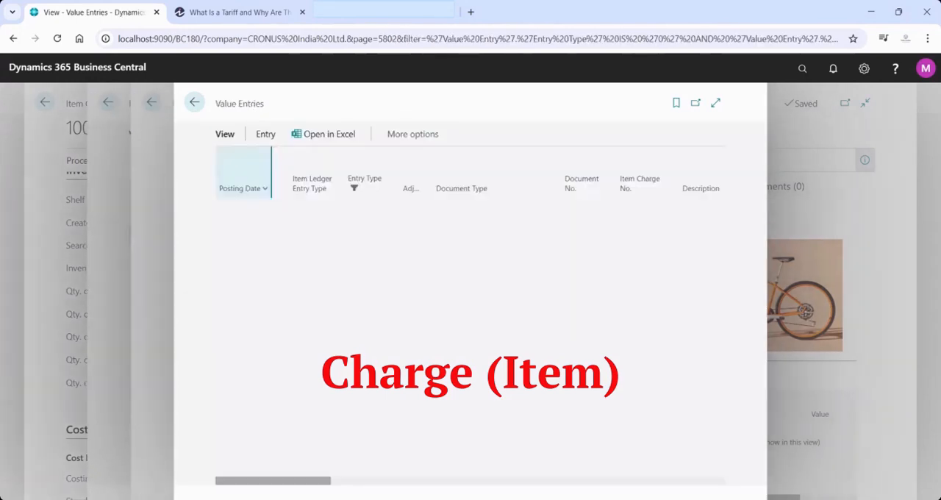
left_click(195, 109)
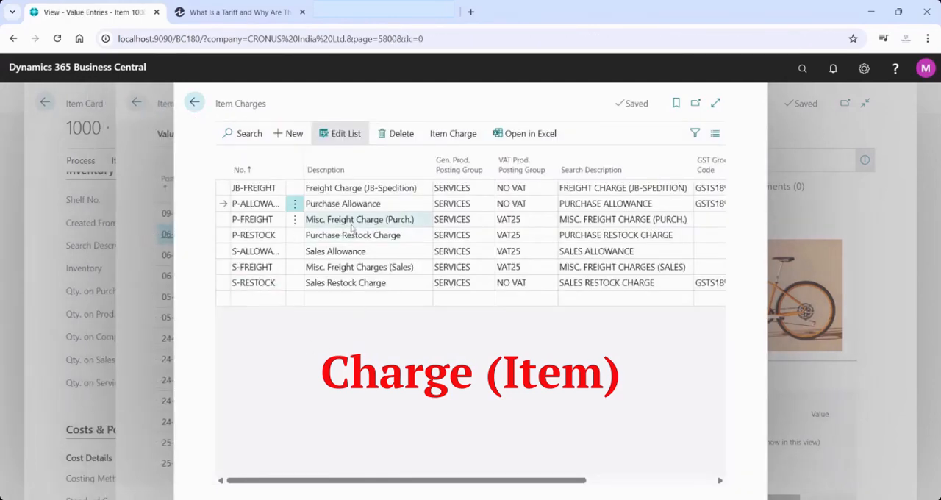
Check the value entries for the P-FREIGHT item charge and return to the item charges list
left_click(352, 222)
left_click(453, 133)
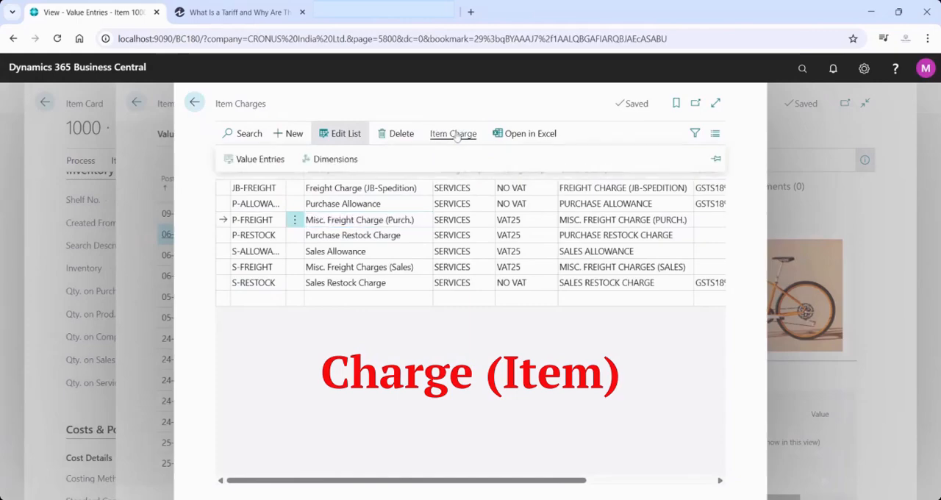
left_click(265, 160)
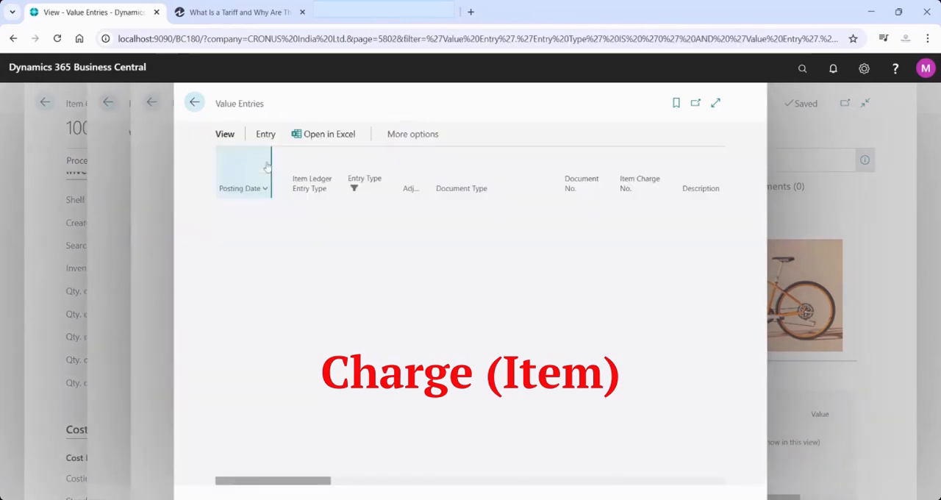
left_click(195, 104)
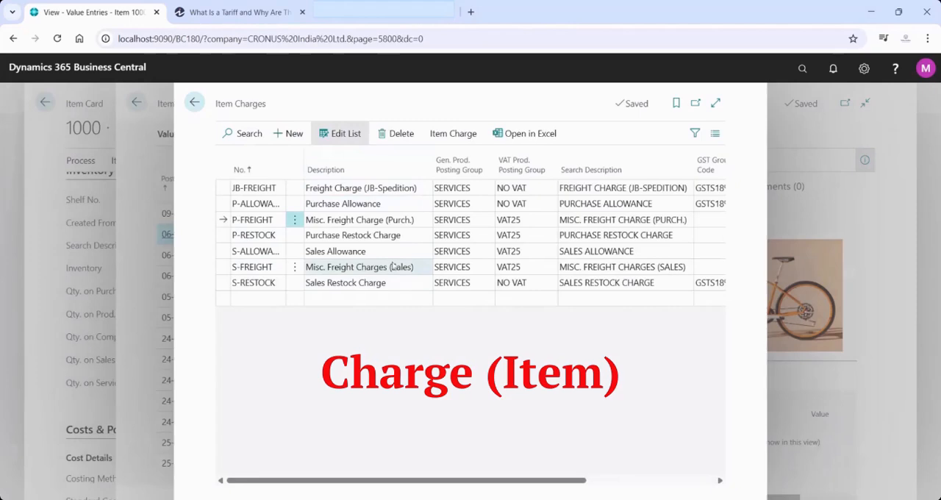
Review the P-FREIGHT value entries once more, close Item Charges and return to the Bicycle's value entries
left_click(452, 133)
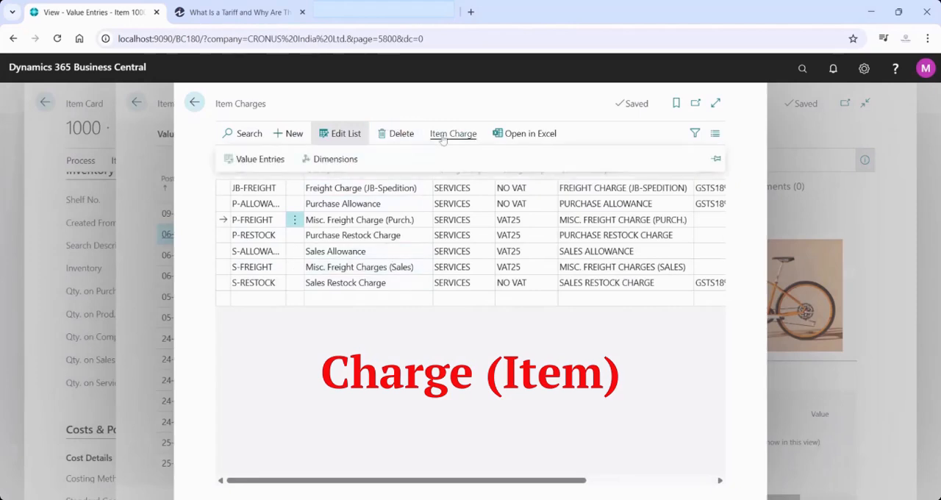
left_click(254, 159)
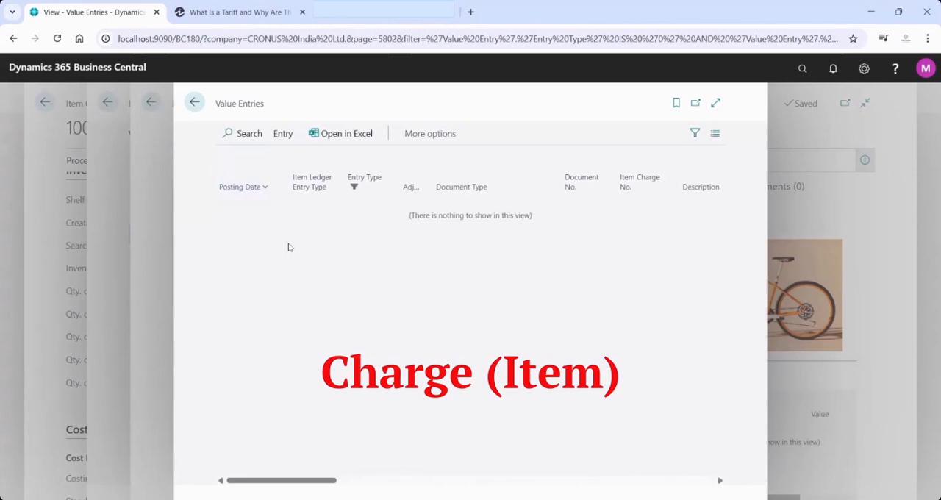
left_click(193, 104)
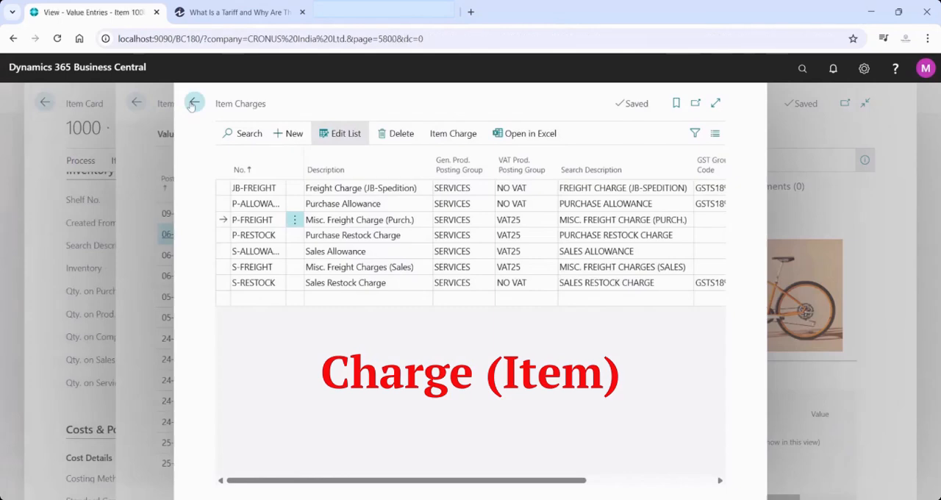
left_click(193, 103)
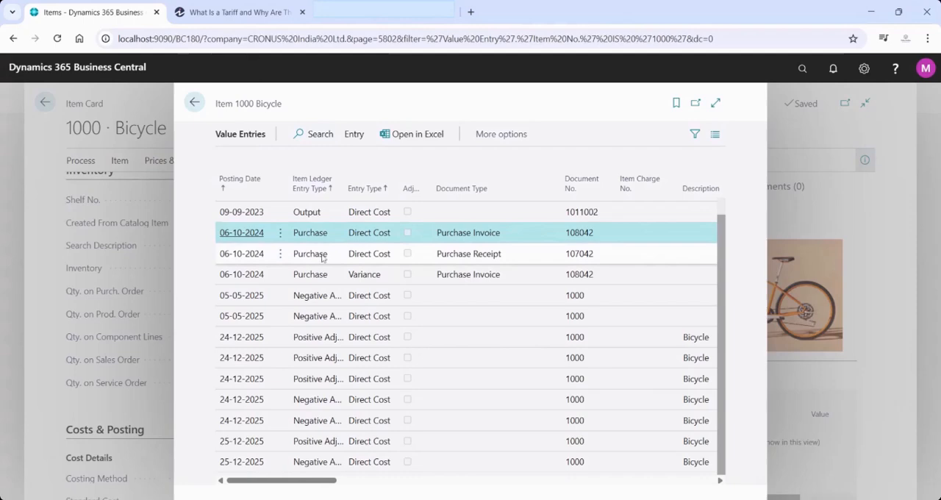
left_click(192, 103)
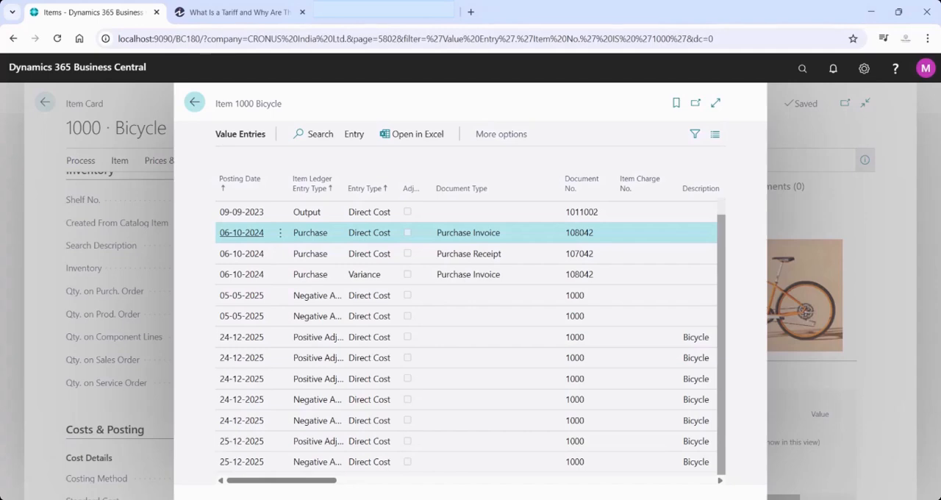
Search for "inventory set" and open the Inventory Setup page
left_click(801, 69)
type("i")
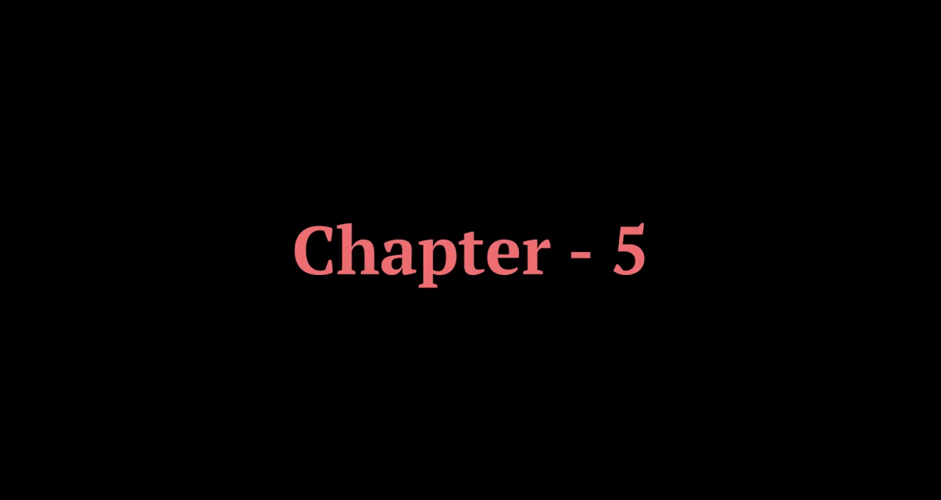
type("nve")
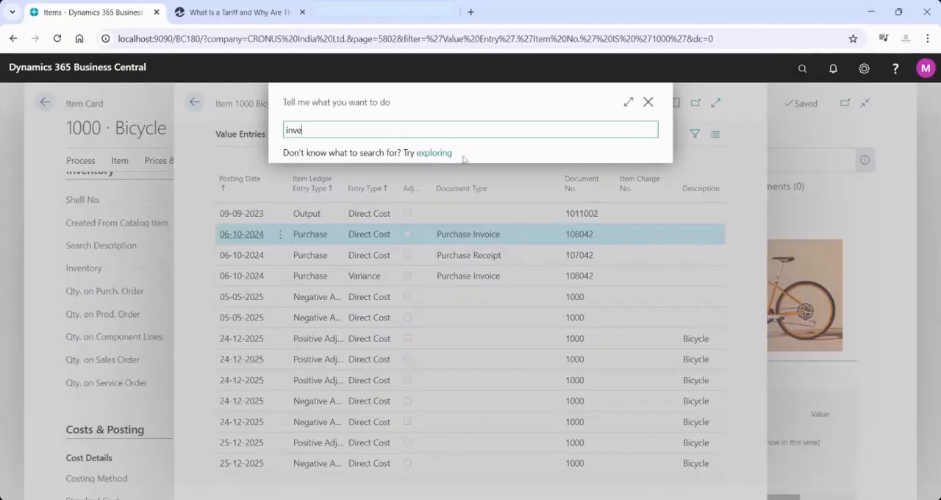
type("ntory set")
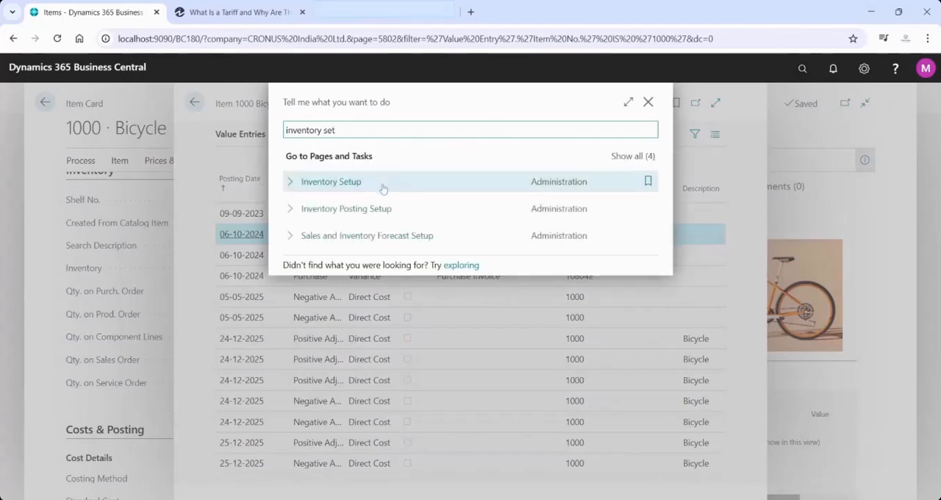
left_click(382, 188)
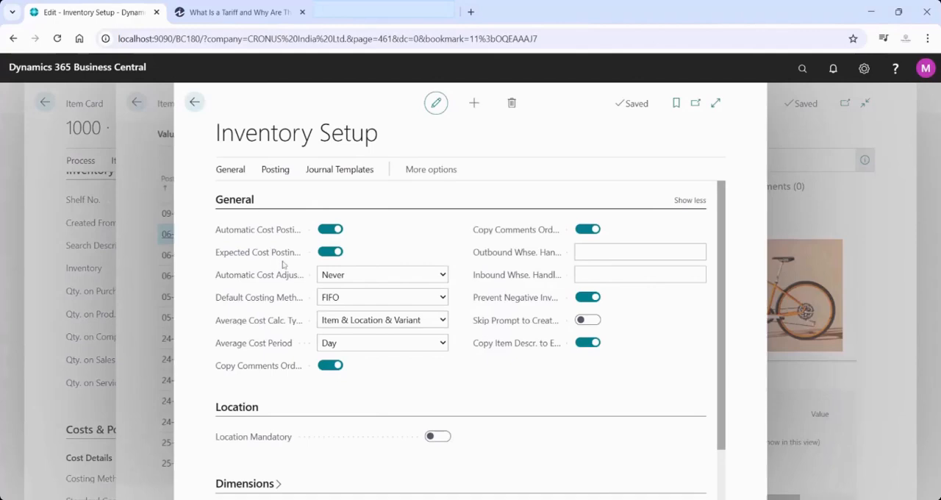
Set Automatic Cost Adjustment to Day in the General section of Inventory Setup and acknowledge the notice about unadjusted value entries
mouse_move(256, 257)
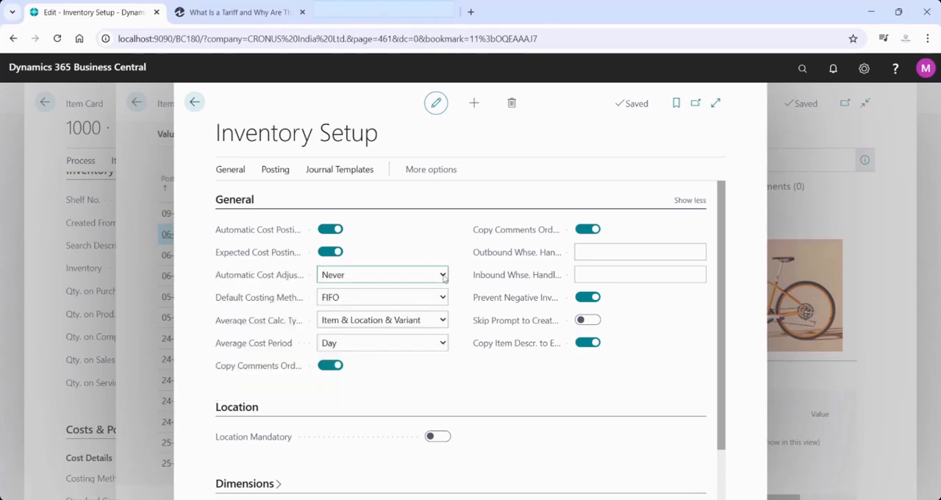
left_click(422, 313)
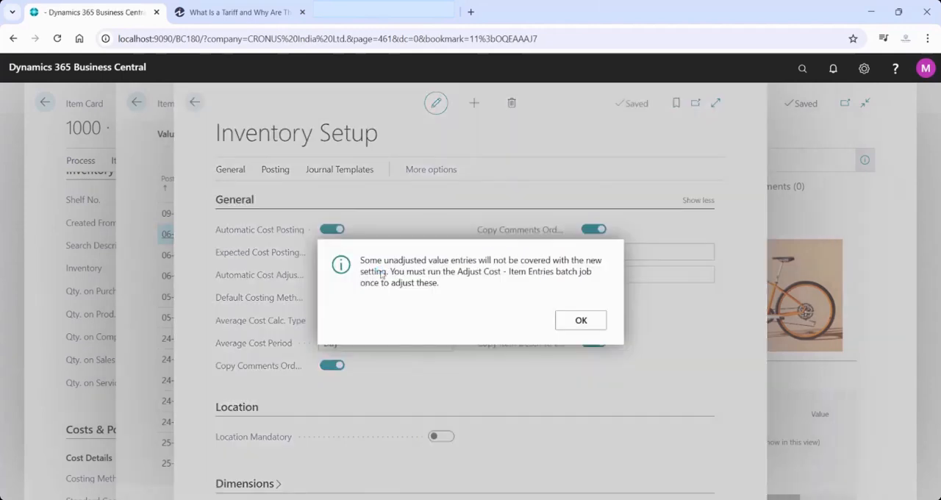
left_click(580, 321)
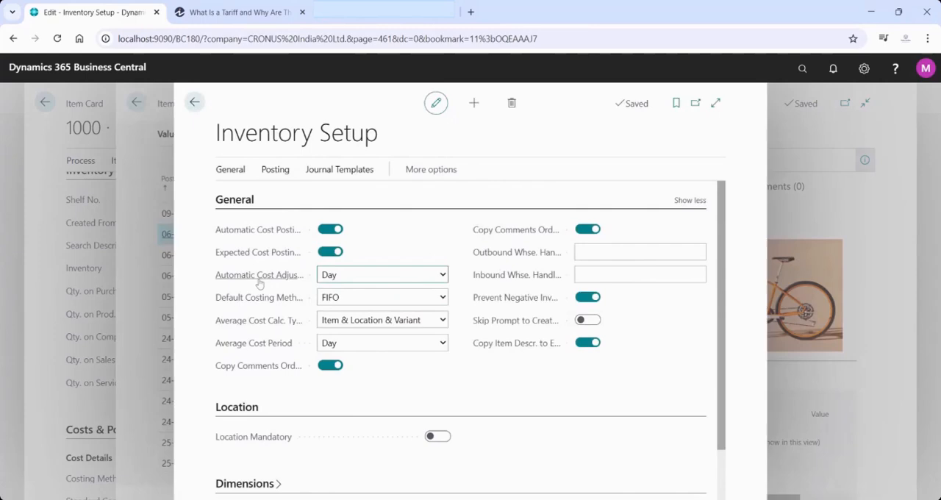
Search for "item cost", bookmark the Adjust Cost - Item Entries task and open it
mouse_move(260, 284)
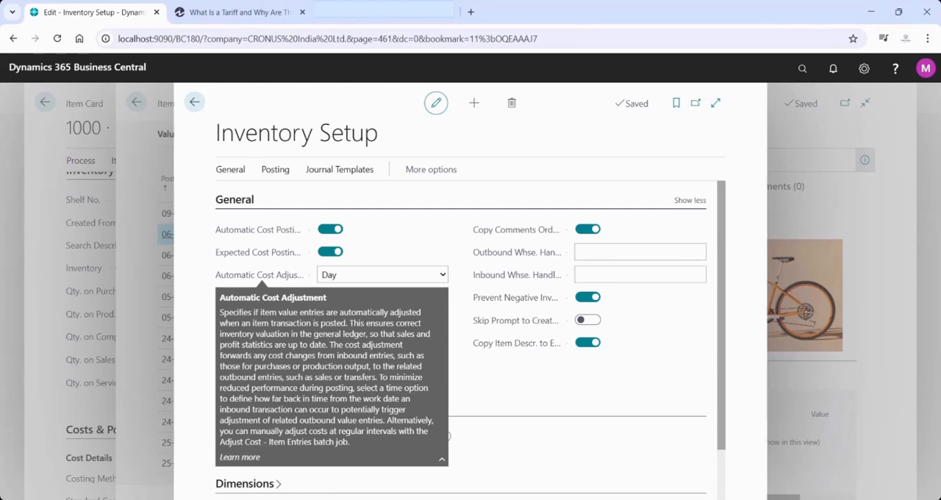
left_click(803, 70)
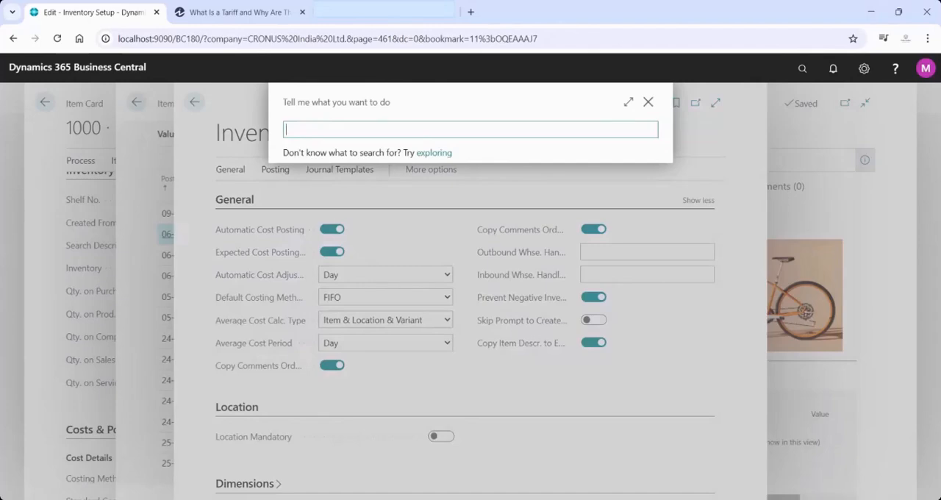
type("item")
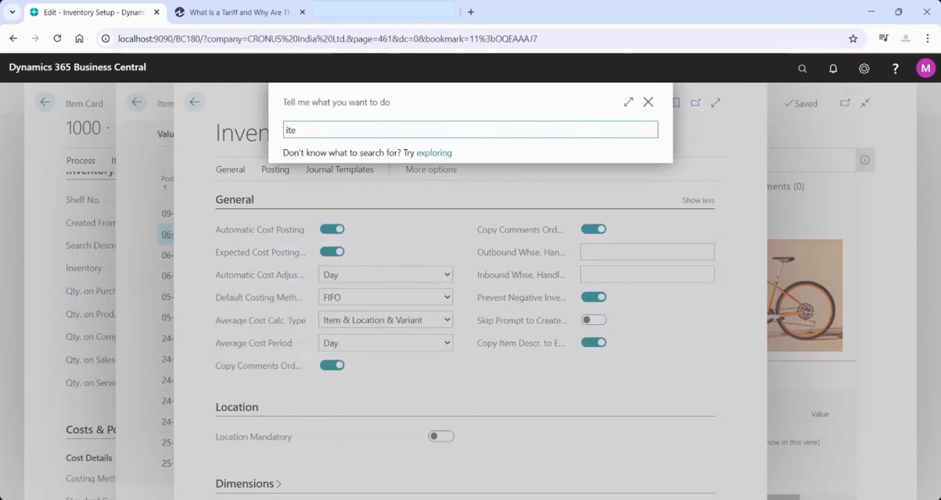
type(" cost")
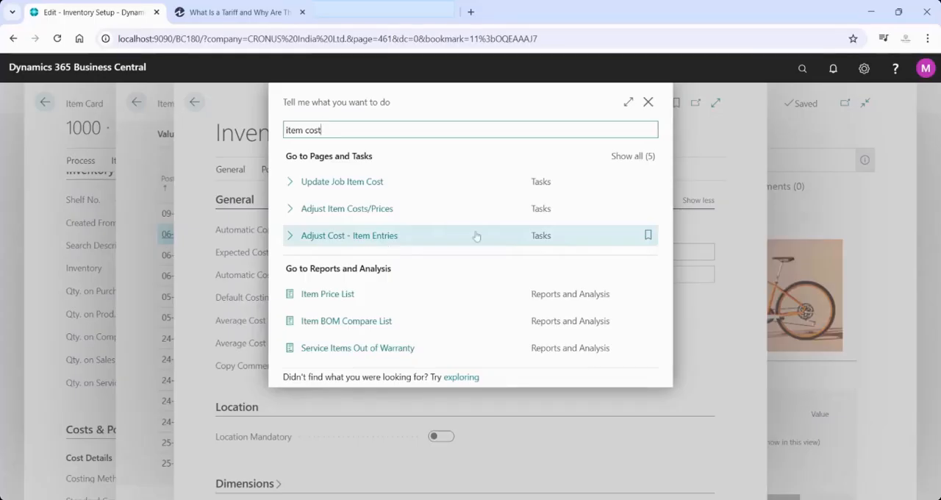
left_click(648, 236)
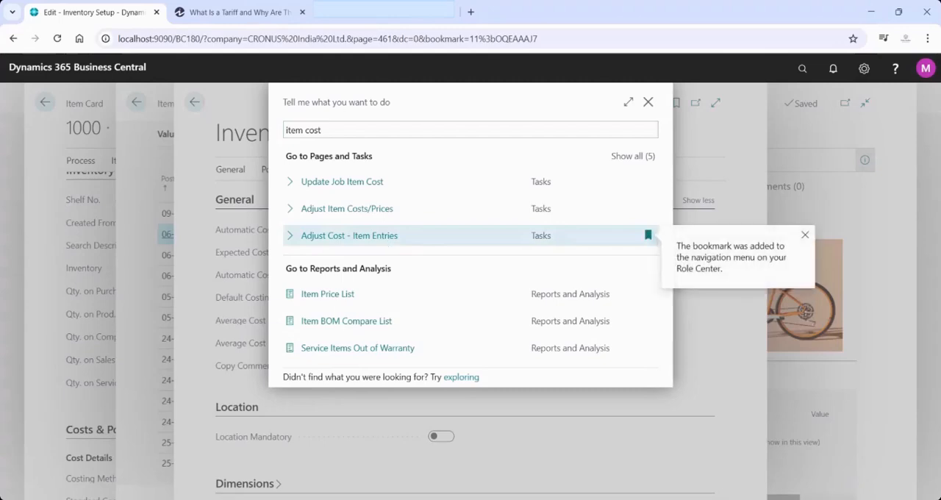
left_click(388, 243)
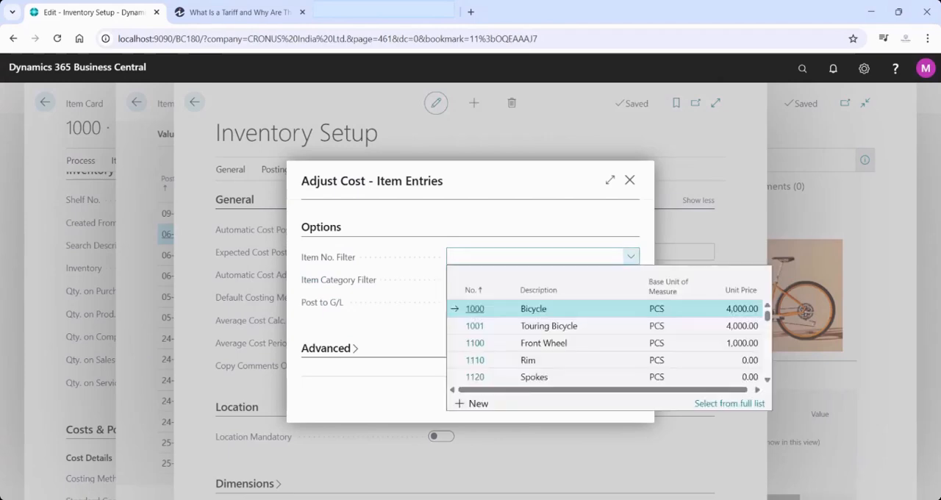
Run the cost adjustment with Item No. Filter 1000, a blank Item Category Filter and Post to G/L enabled
left_click(603, 308)
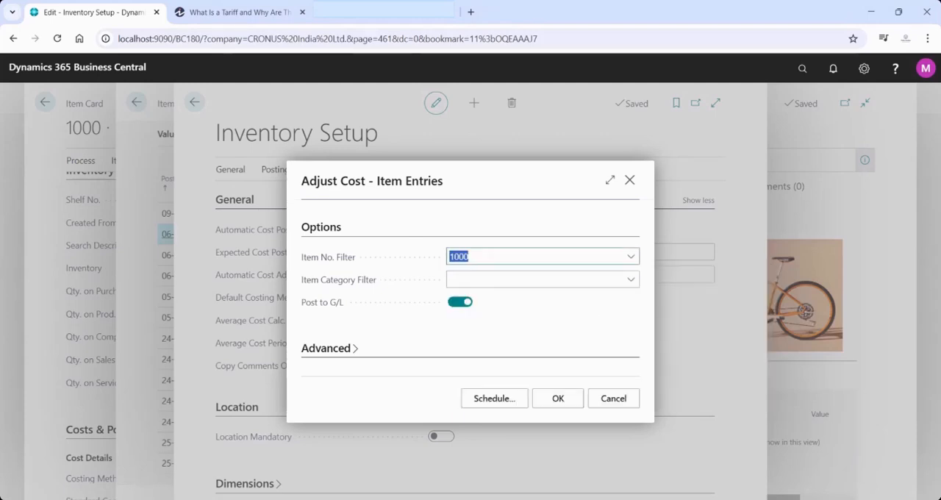
left_click(629, 285)
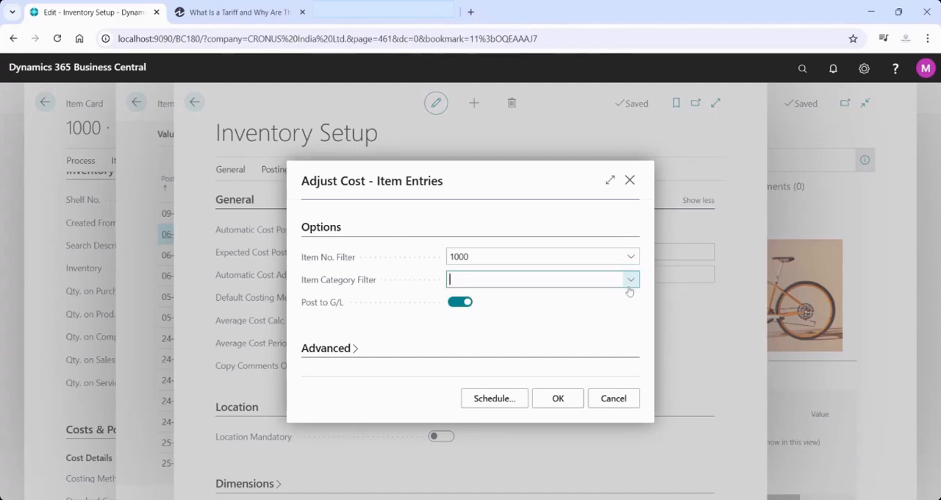
left_click(628, 290)
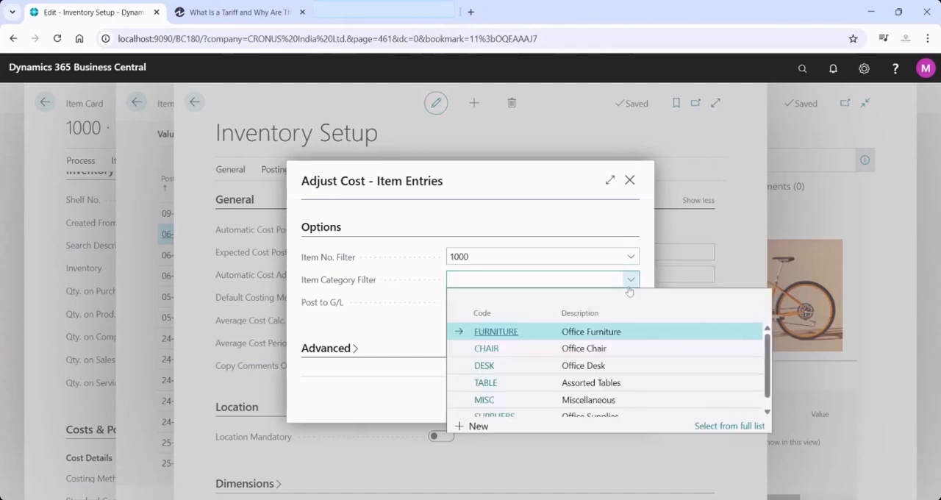
left_click(518, 221)
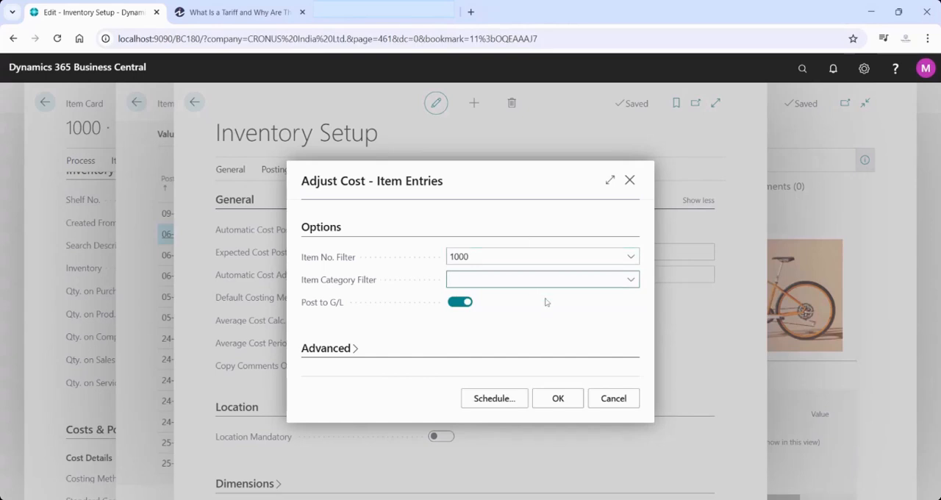
left_click(557, 404)
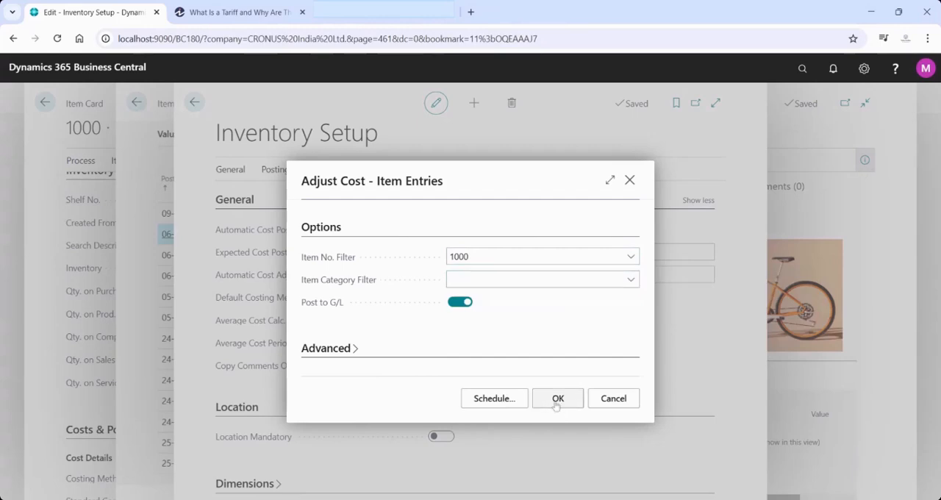